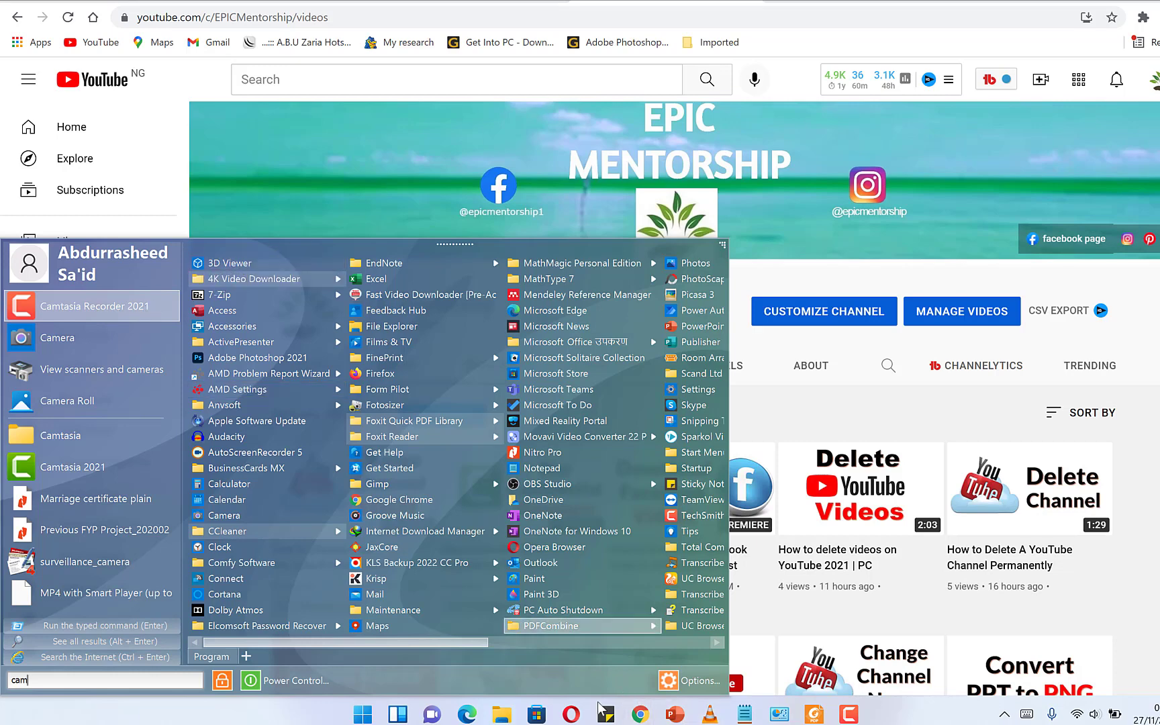
Bring up the open File Explorer windows from the taskbar.
left_click(501, 715)
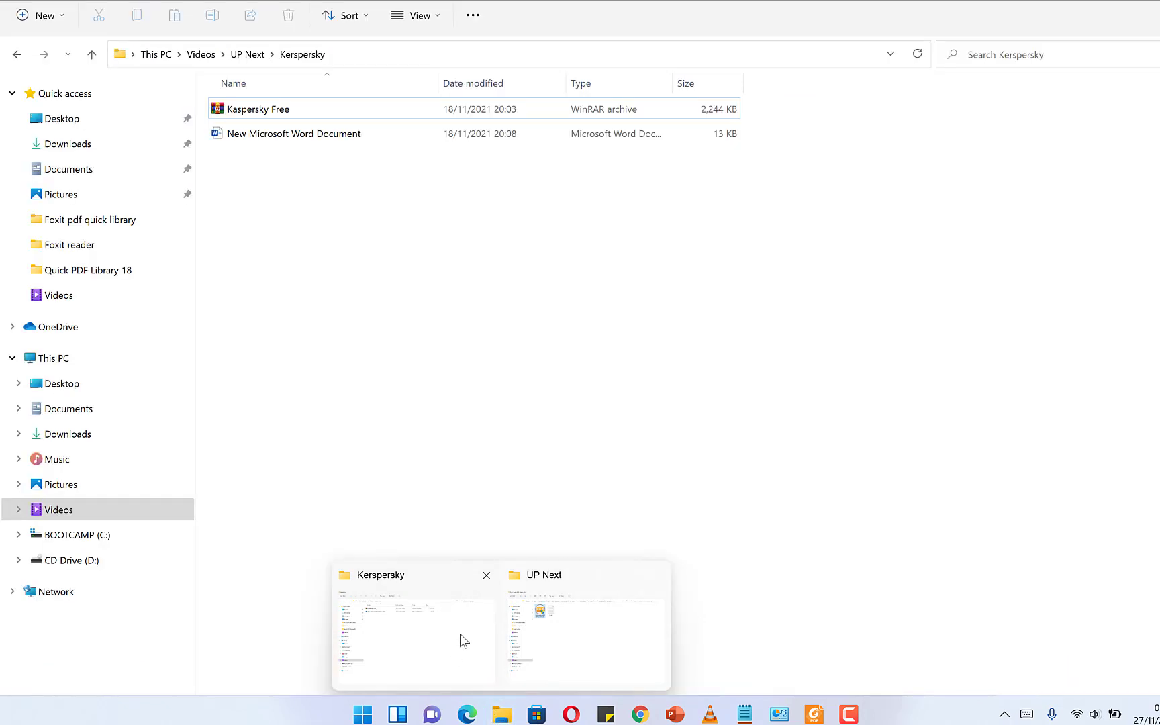
Navigate from Videos into Second y axis in xcel > New folder > Untitled Project.
left_click(464, 639)
key("alt+Up")
key("alt+Up")
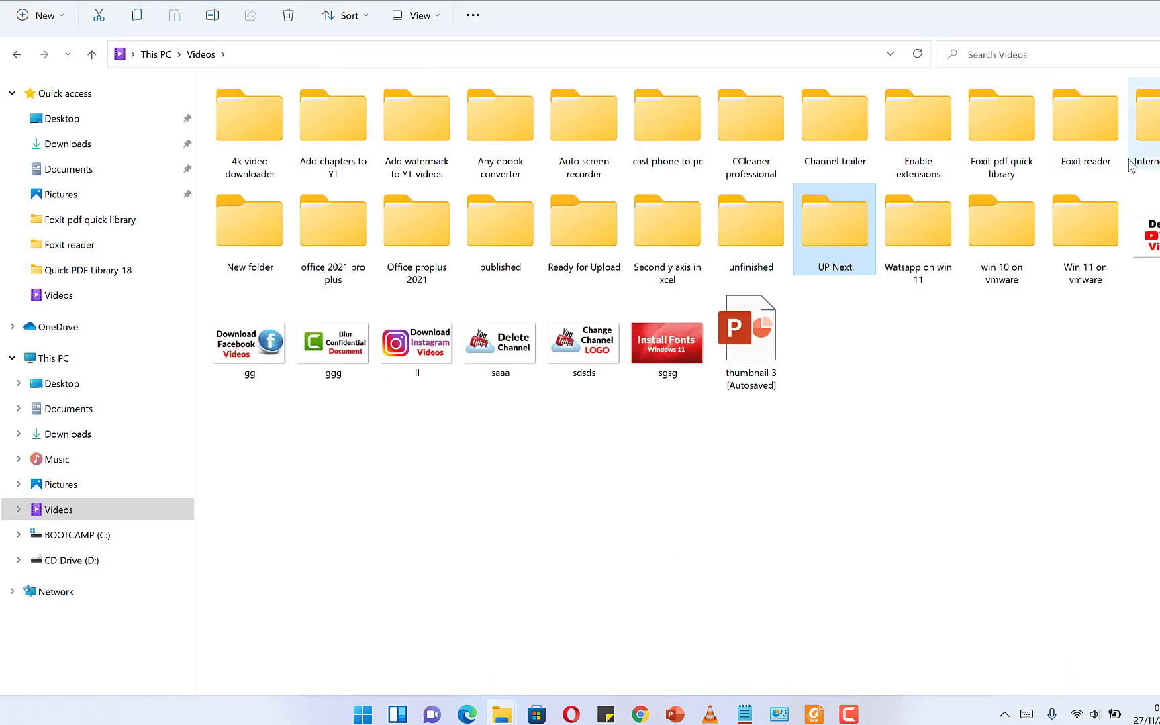
double_click(664, 223)
left_click(250, 115)
double_click(251, 115)
double_click(250, 115)
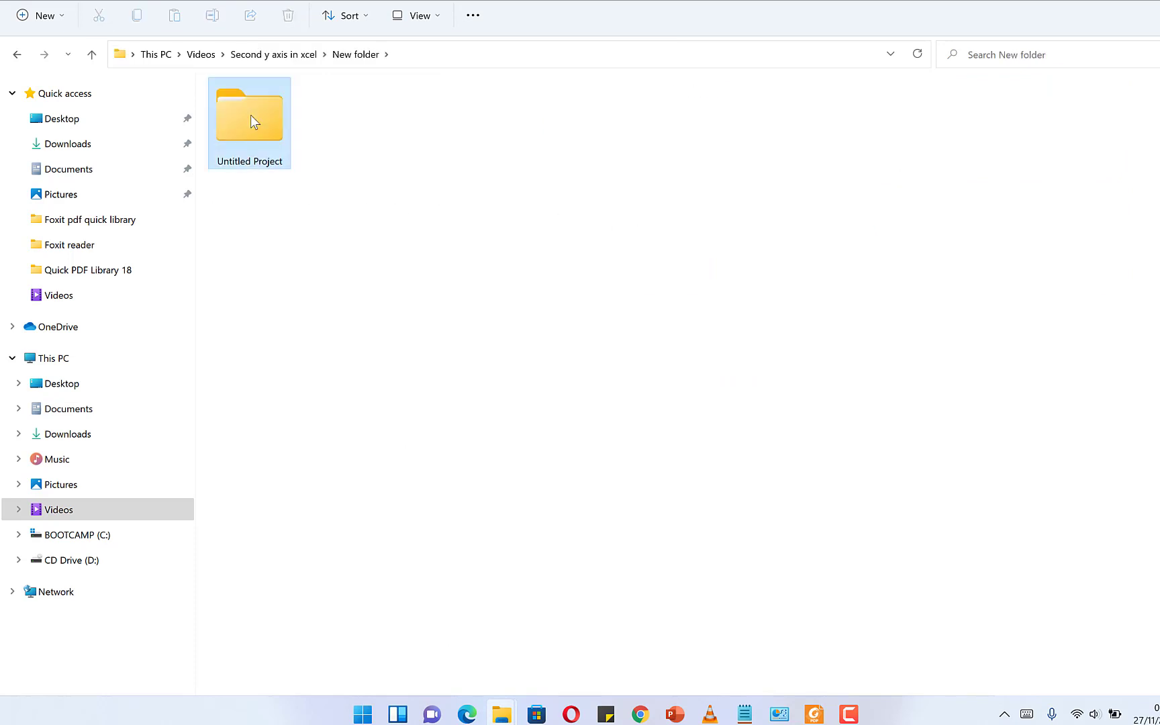
Play the Untitled Project video in VLC, then stop and close the player.
left_click(261, 143)
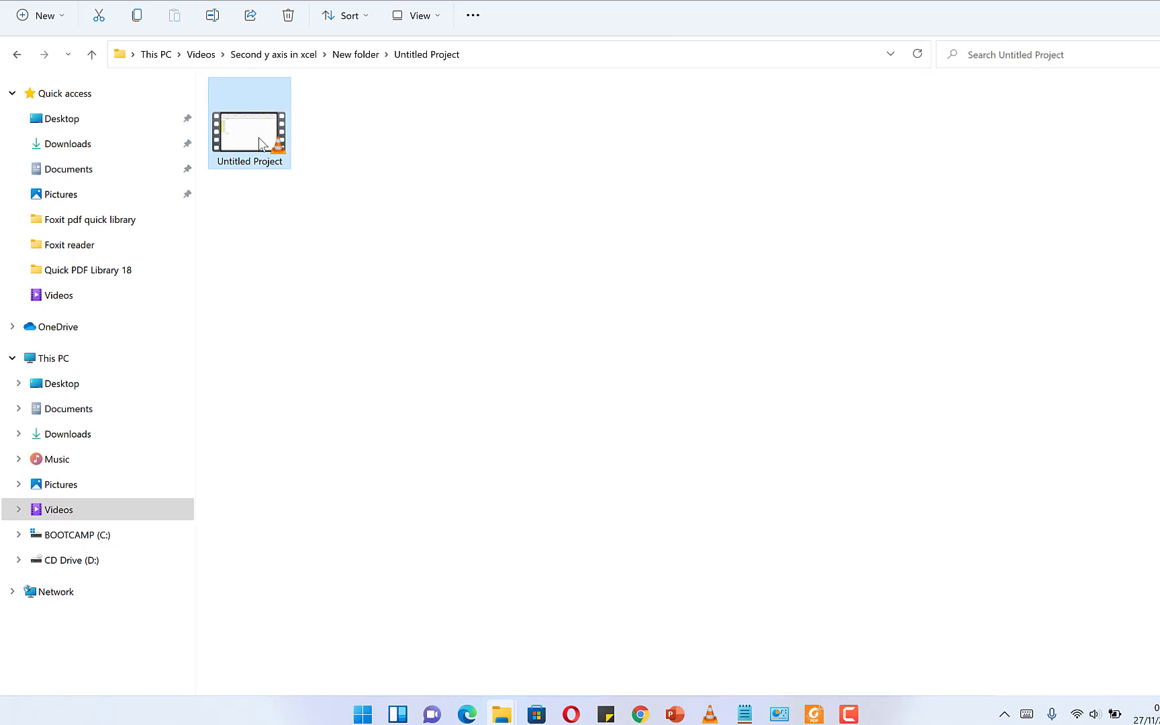
right_click(262, 143)
key("Return")
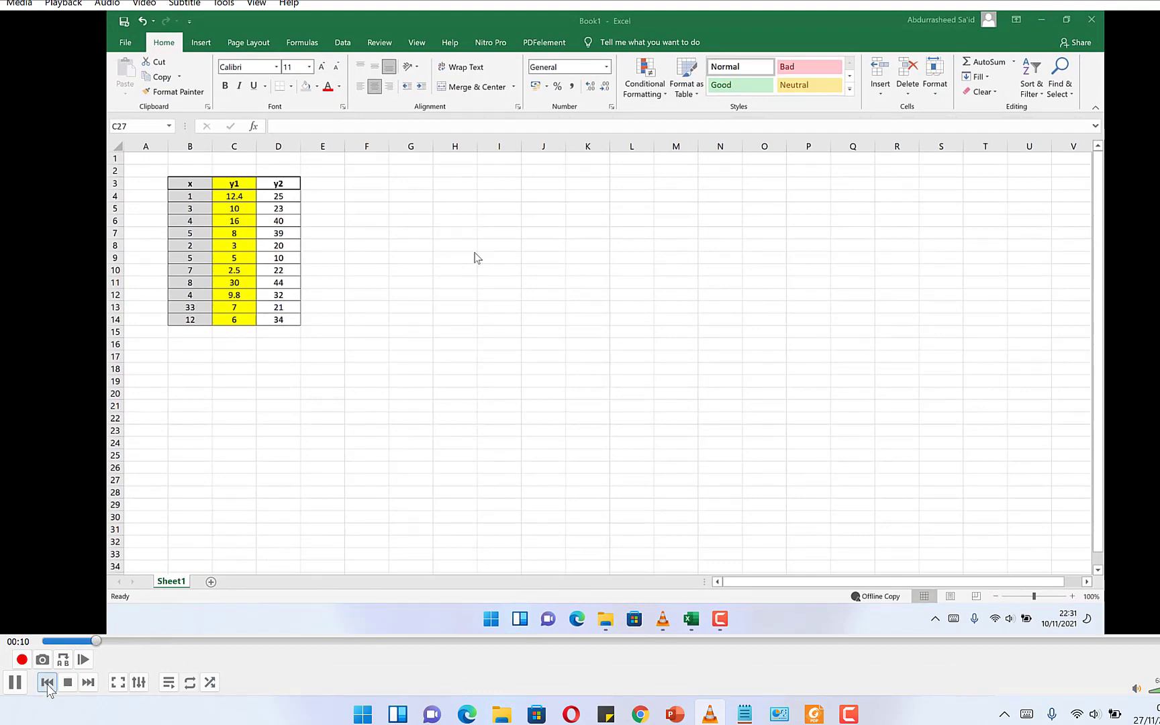
left_click(68, 682)
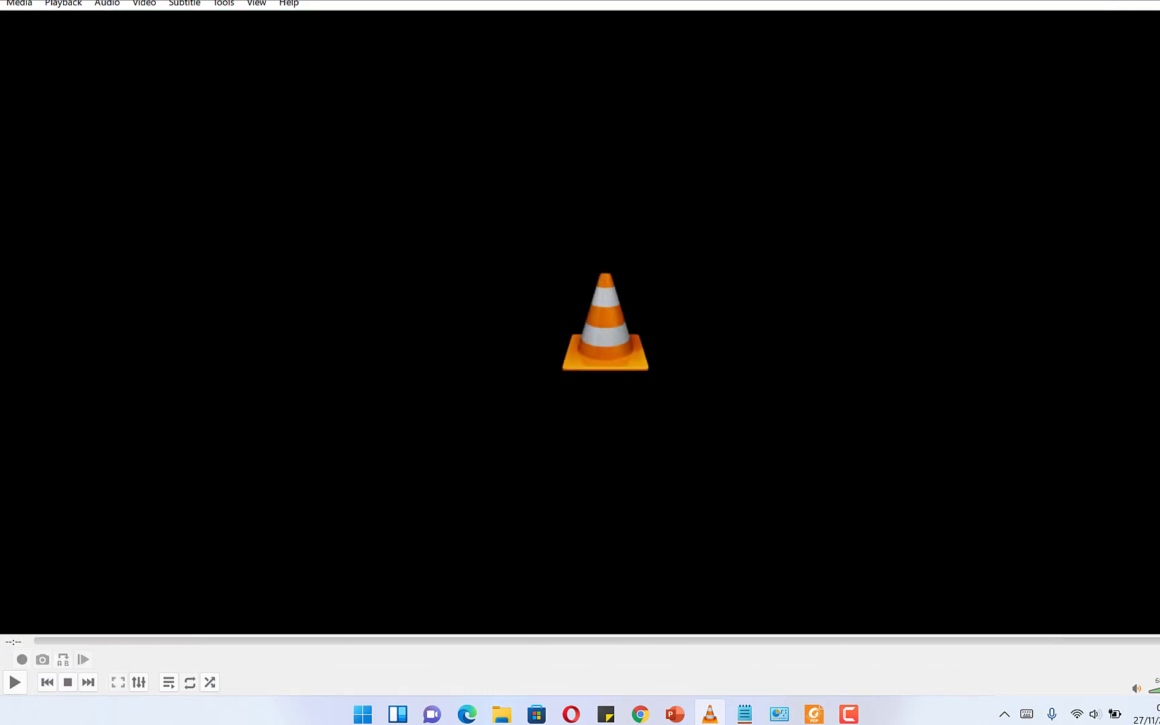
key("ctrl+q")
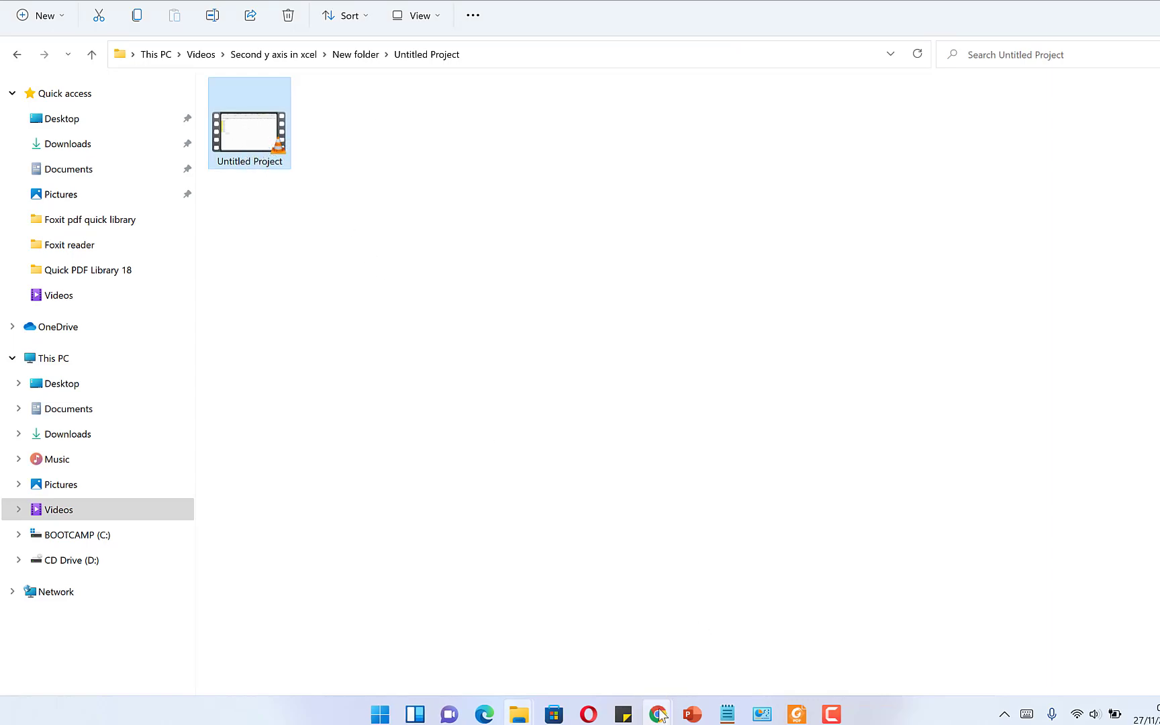
Switch to the YouTube channel in Chrome and start Upload video from the Create menu.
mouse_move(658, 713)
left_click(584, 611)
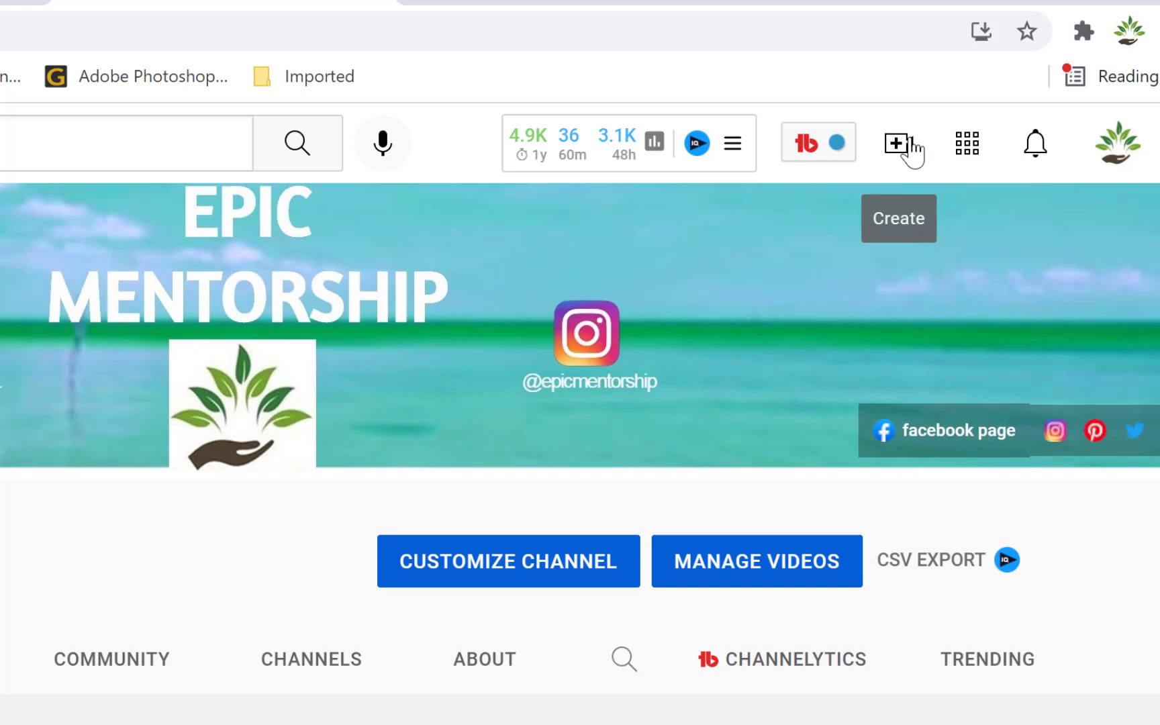
left_click(912, 151)
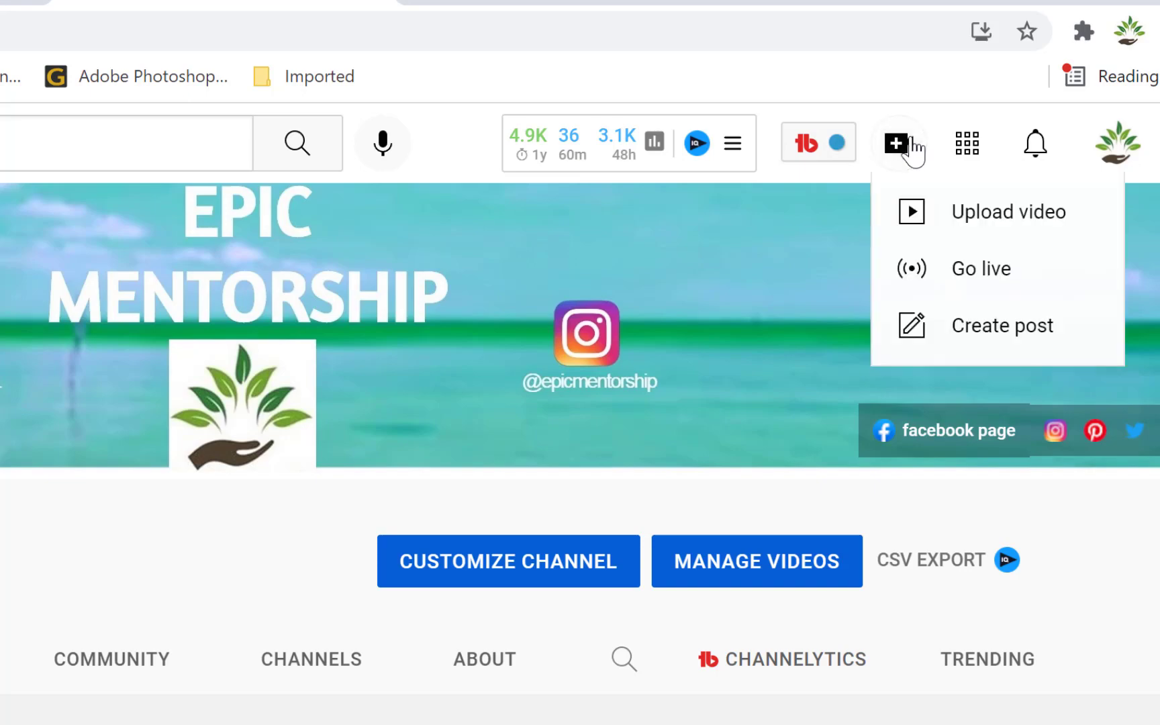
left_click(982, 212)
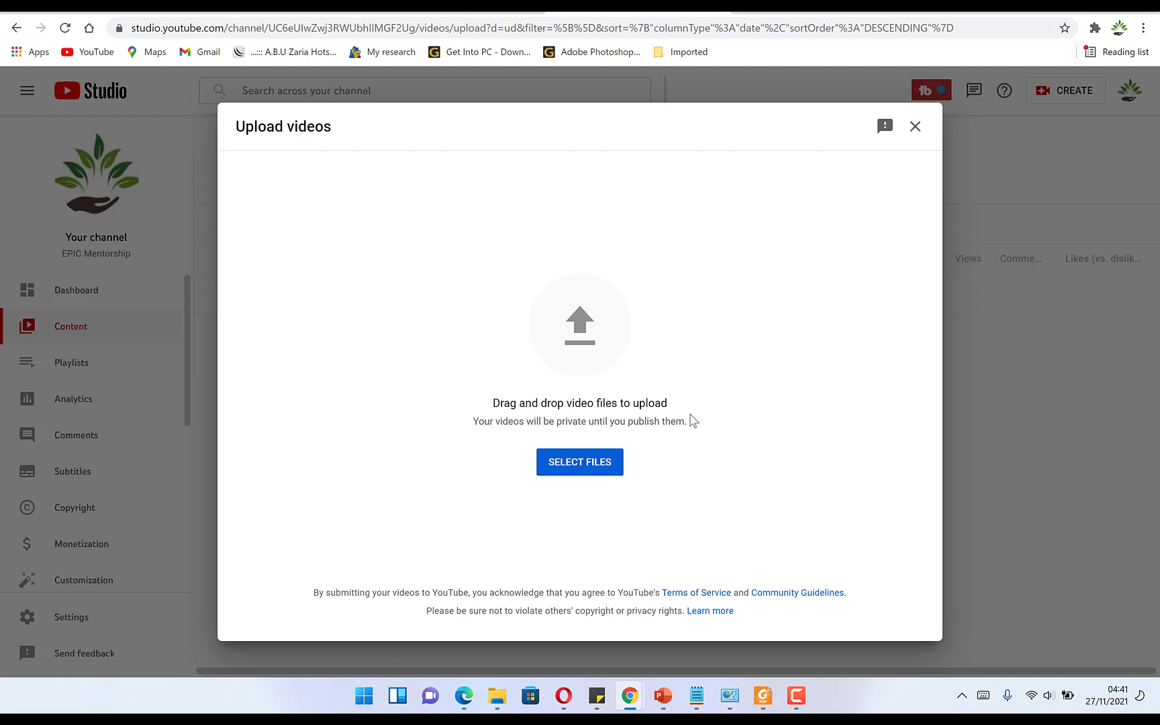
left_click(568, 318)
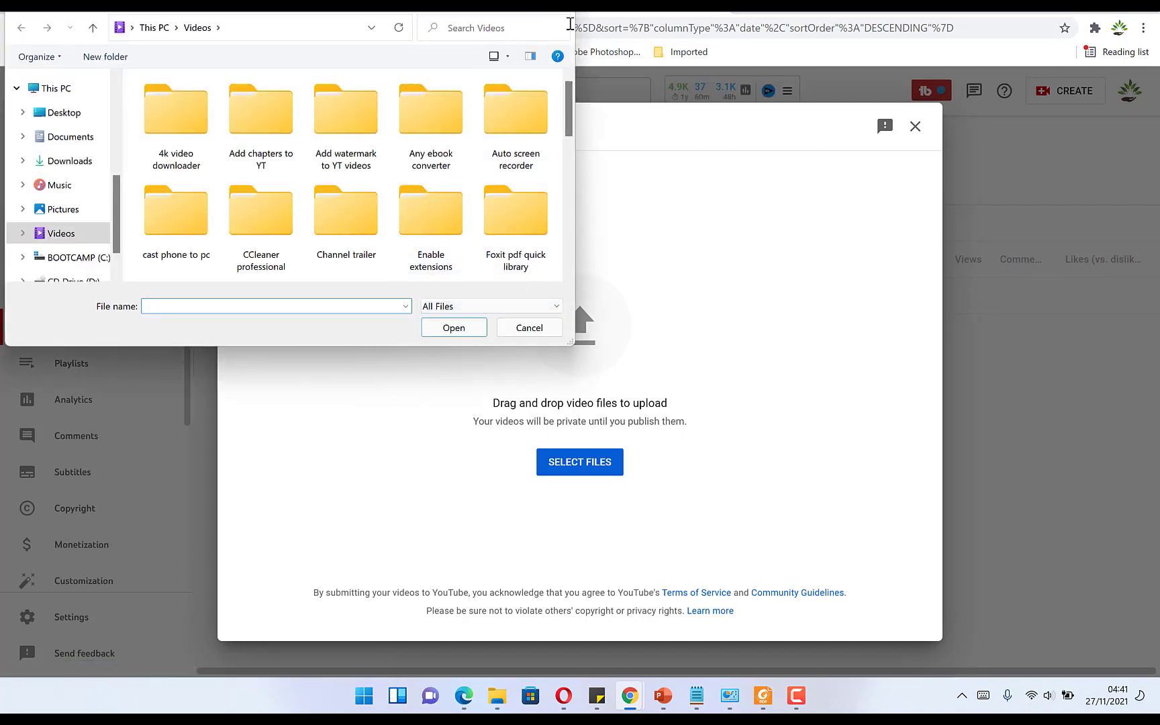
Cancel the file picker and drag Untitled Project.mp4 from Explorer into the upload dialog.
left_click(529, 327)
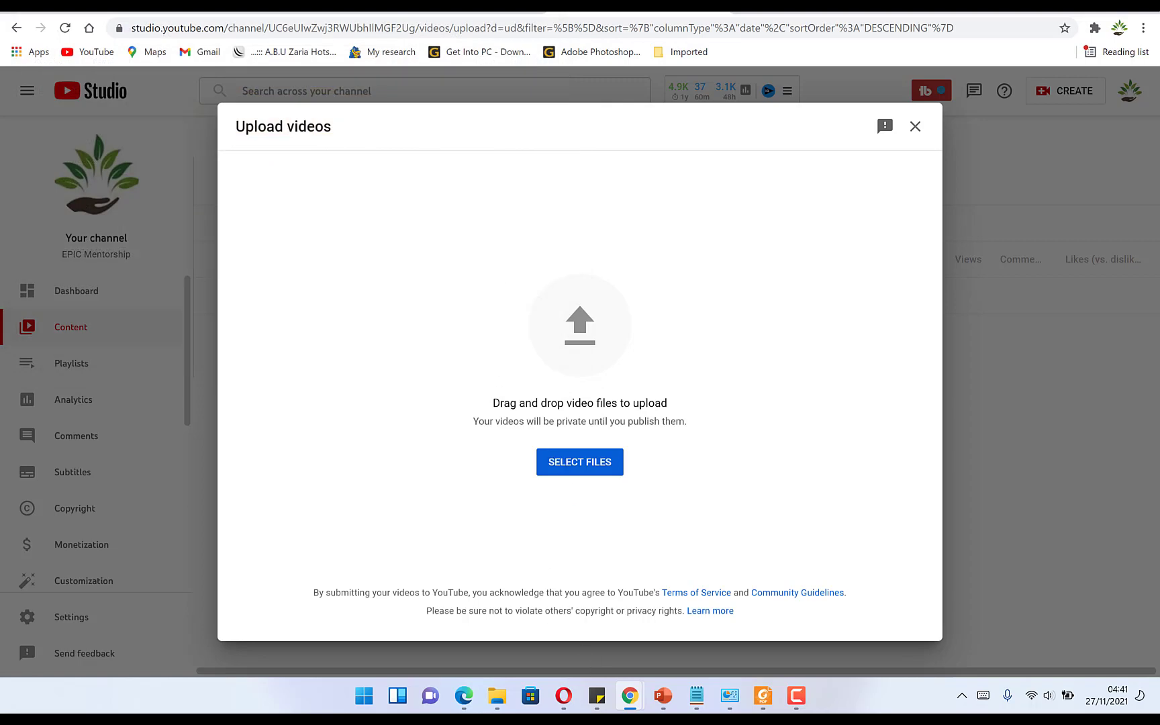
mouse_move(497, 695)
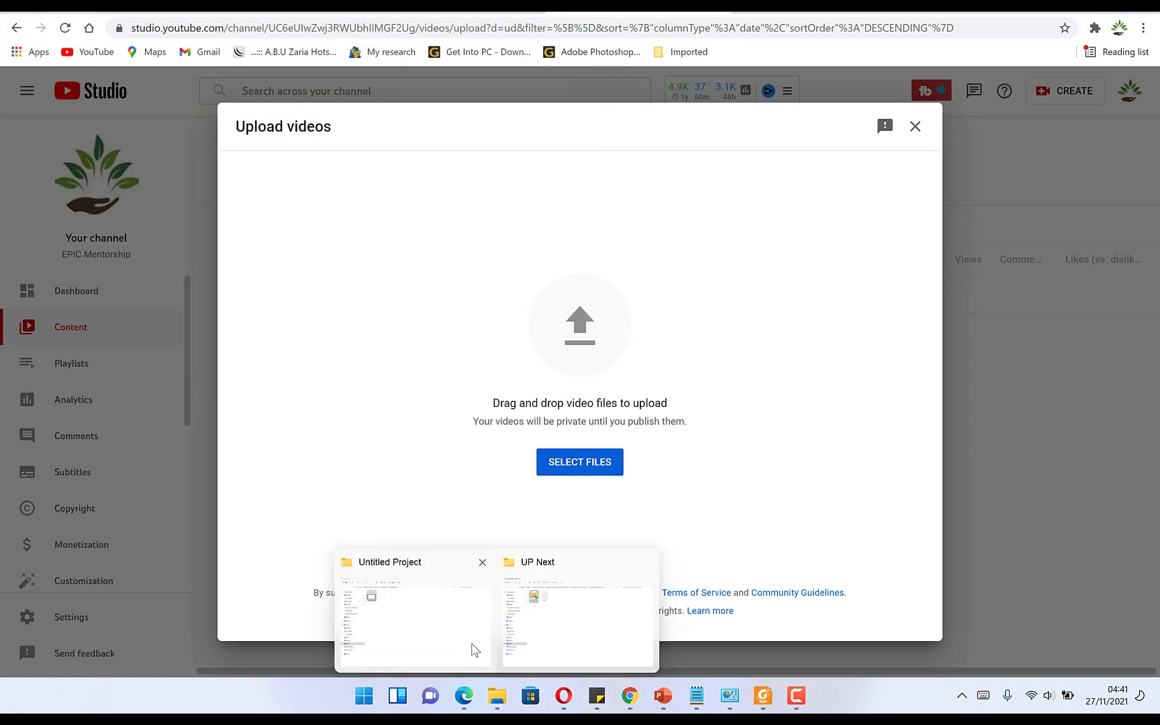
left_click(476, 626)
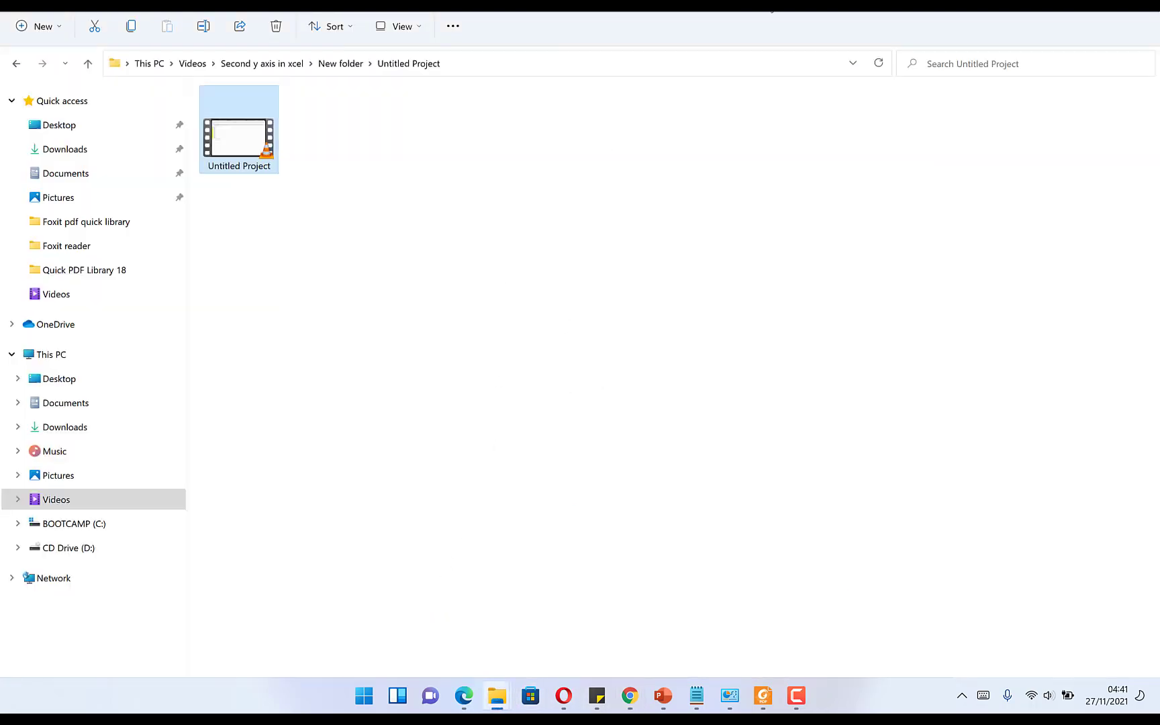
key("super+Down")
left_click_drag(278, 151, 737, 478)
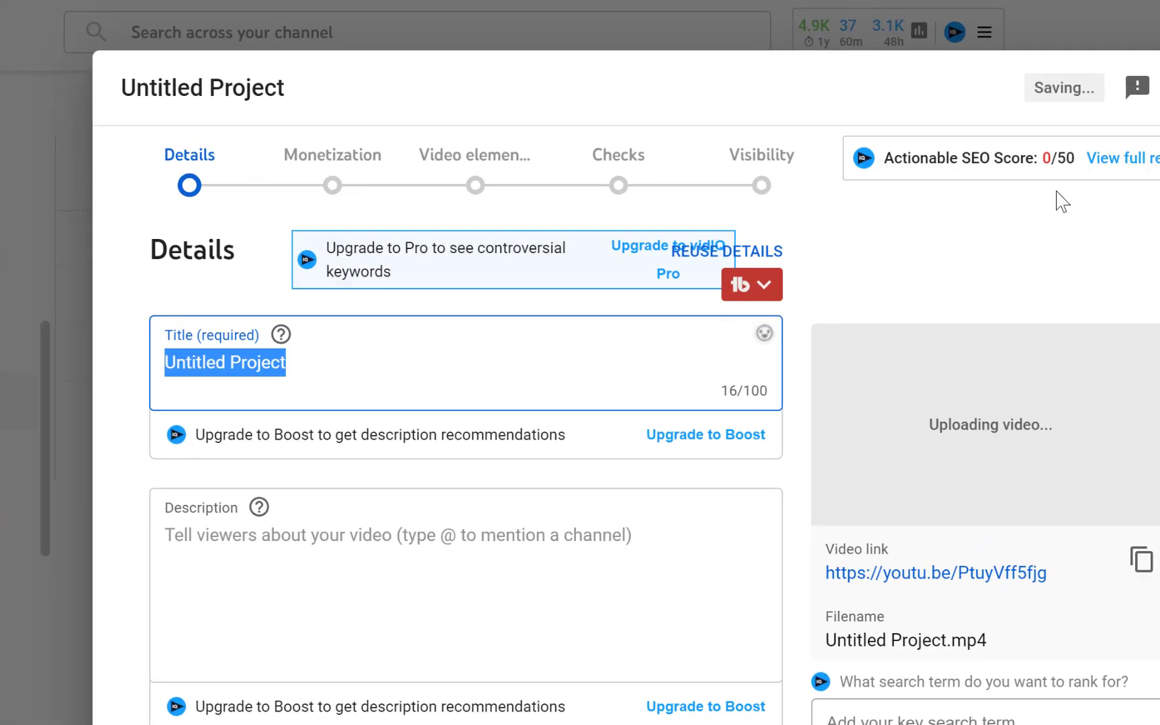
Replace the title with 'How to Add a second y-axis in Microsoft Excel', fixing typos.
type("How")
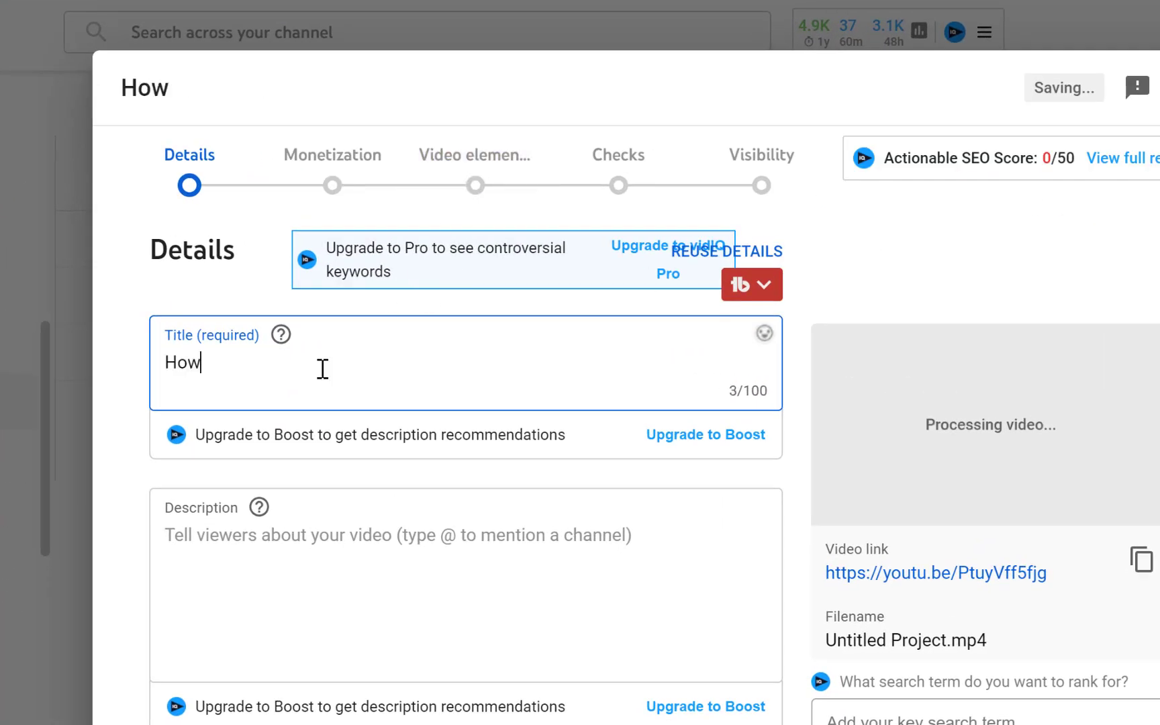
key("BackSpace")
key("BackSpace")
type("w to Add a secon")
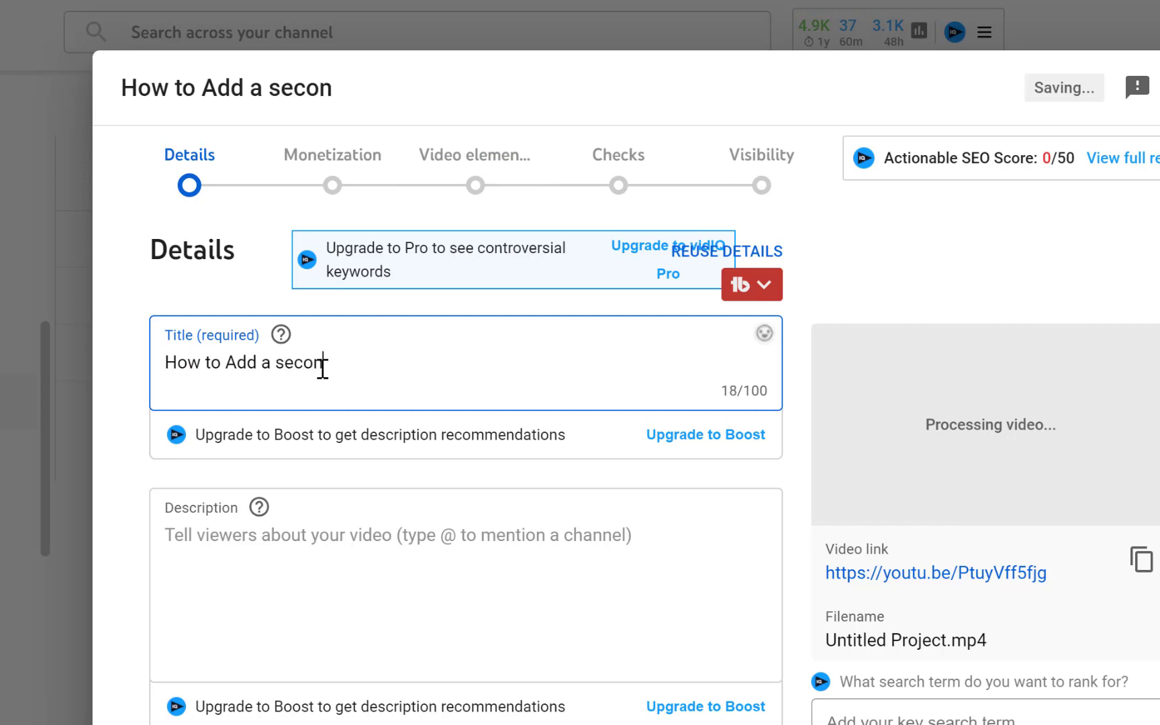
type("d y-axis on")
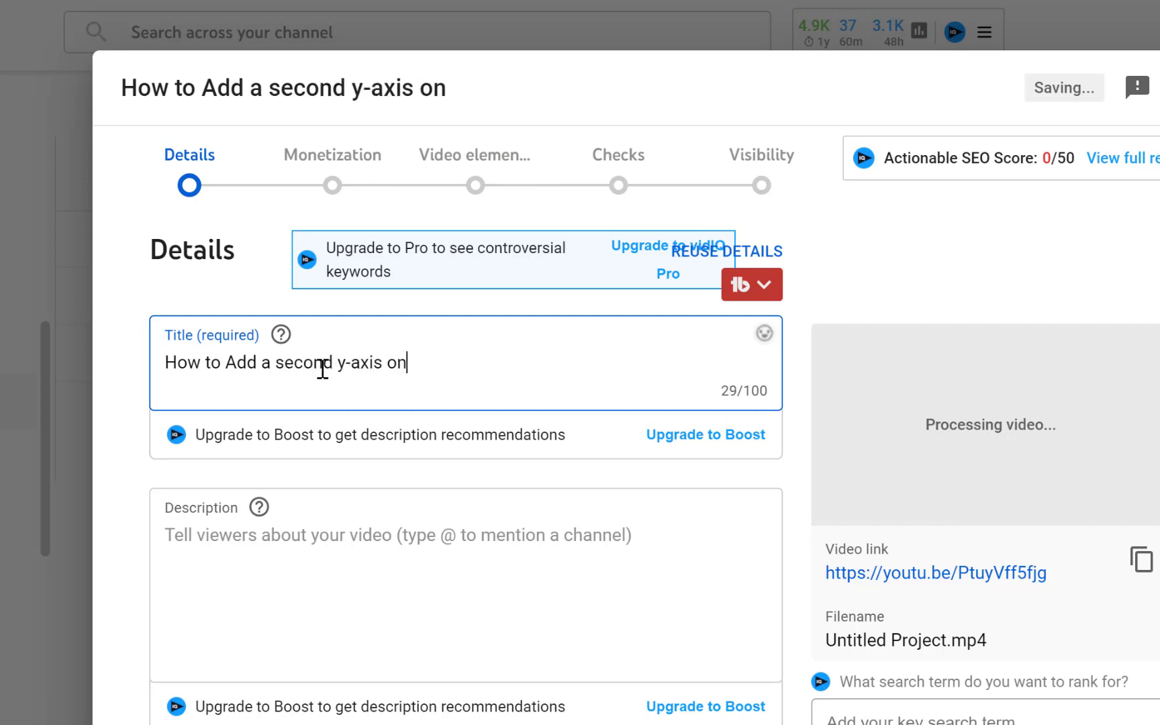
key("BackSpace")
key("BackSpace")
type("in Micros")
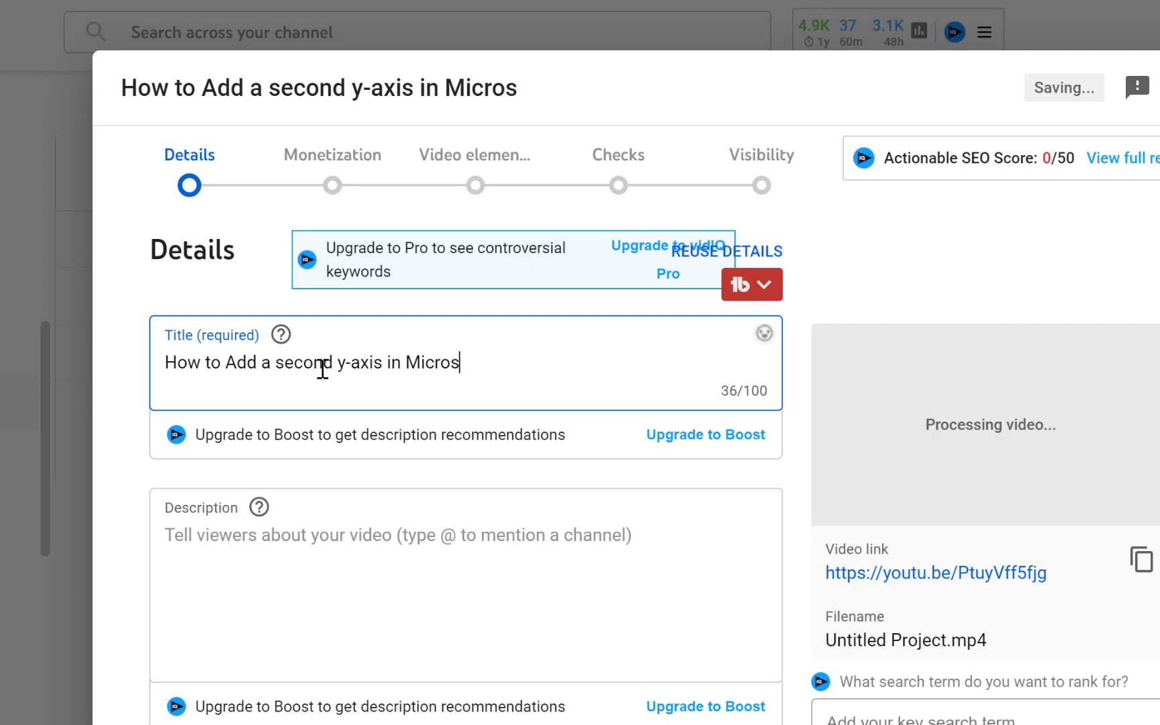
type("oft Excel")
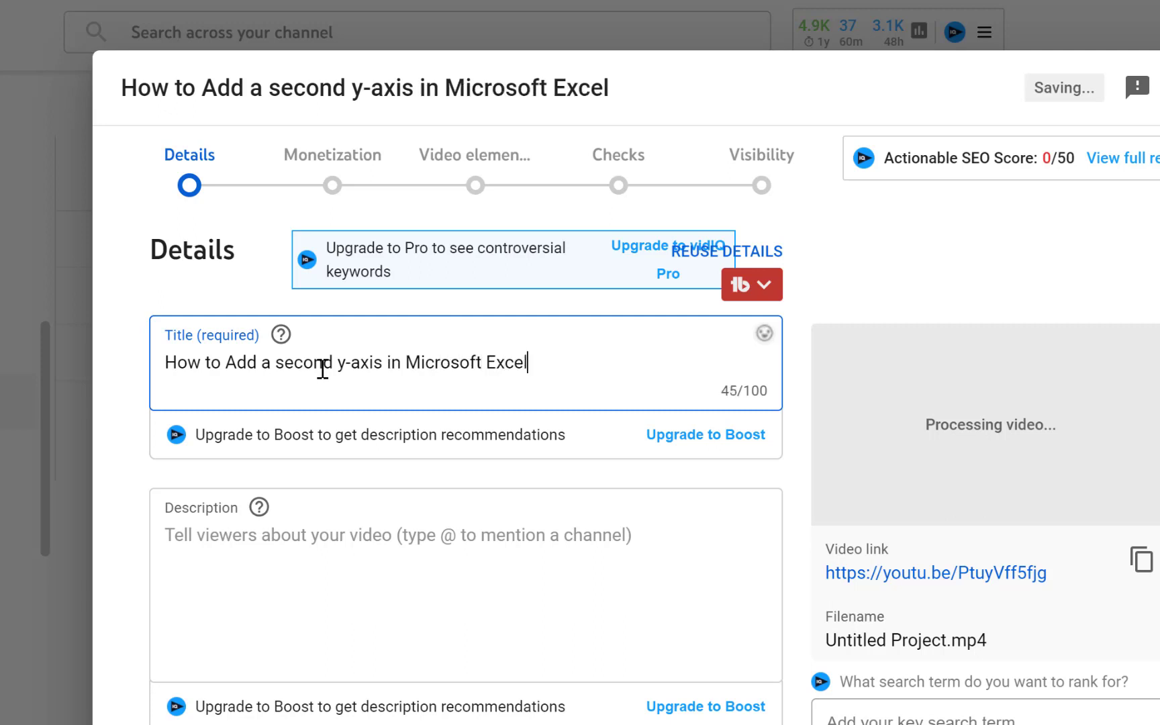
left_click(323, 547)
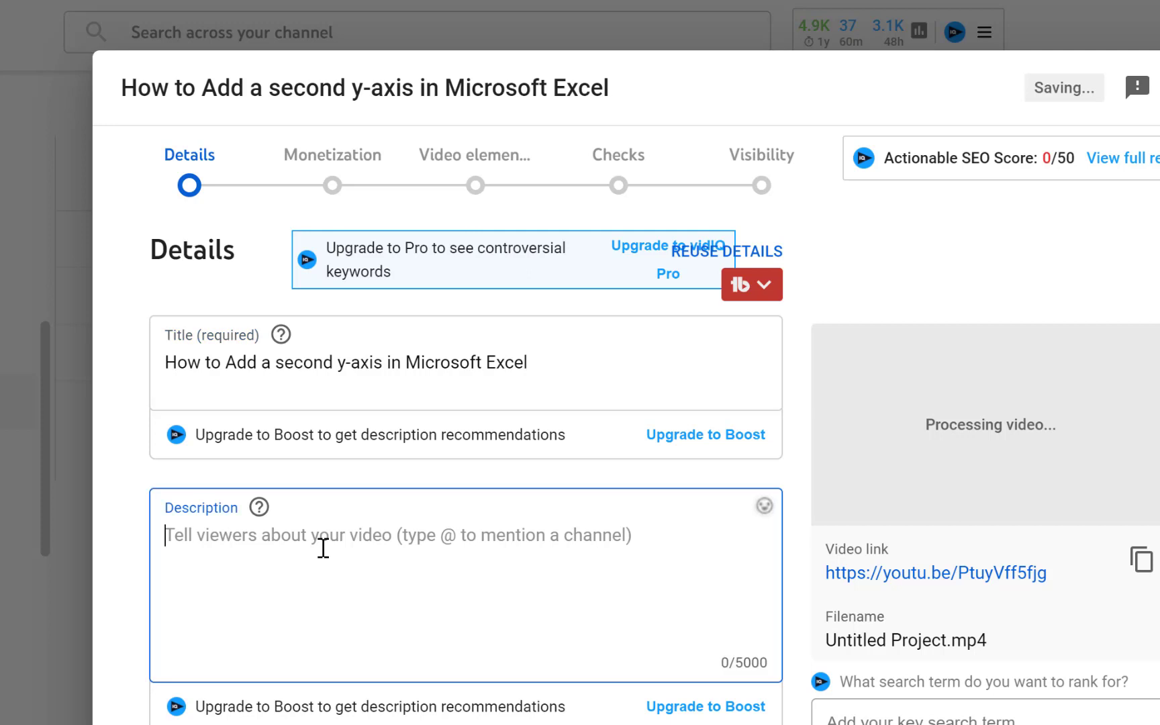
Copy the video title and paste it into the Description box.
left_click_drag(538, 361, 128, 396)
key("ctrl+c")
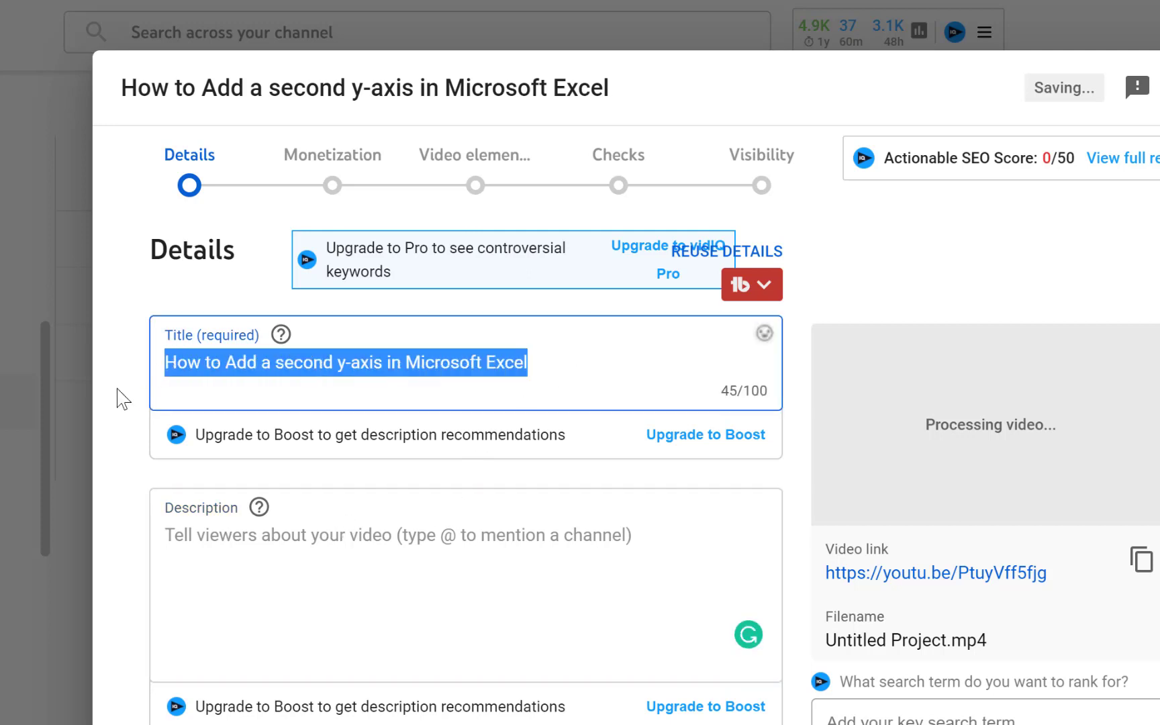
left_click(307, 591)
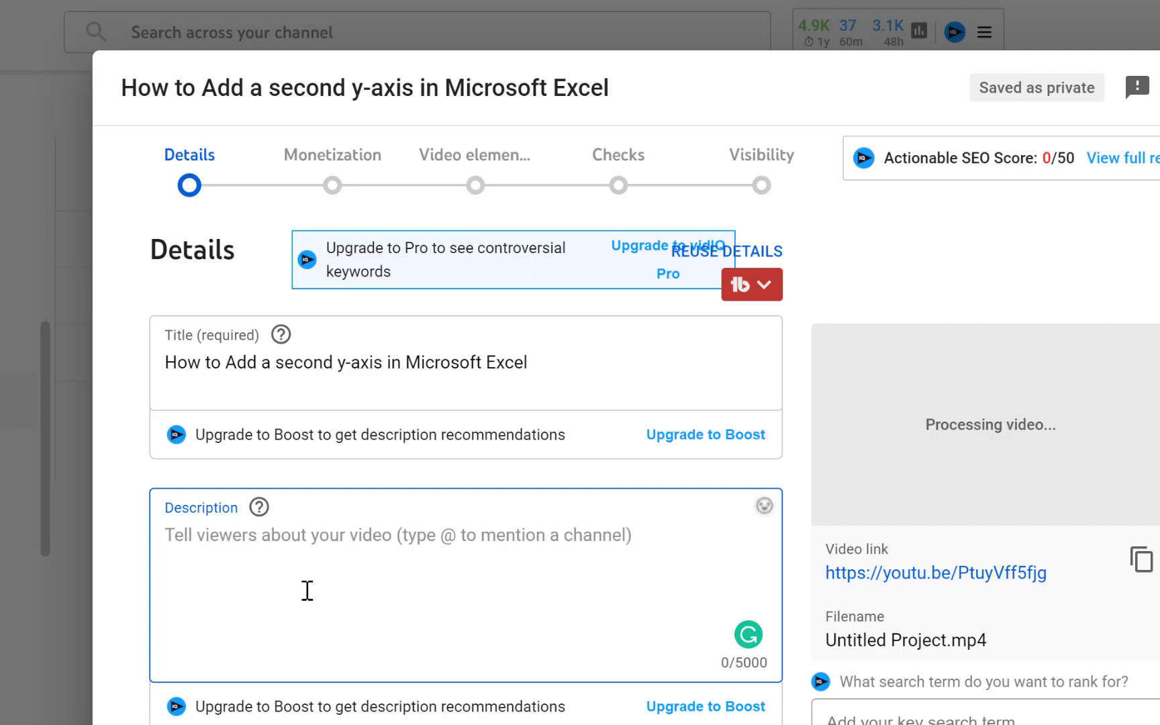
key("ctrl+v")
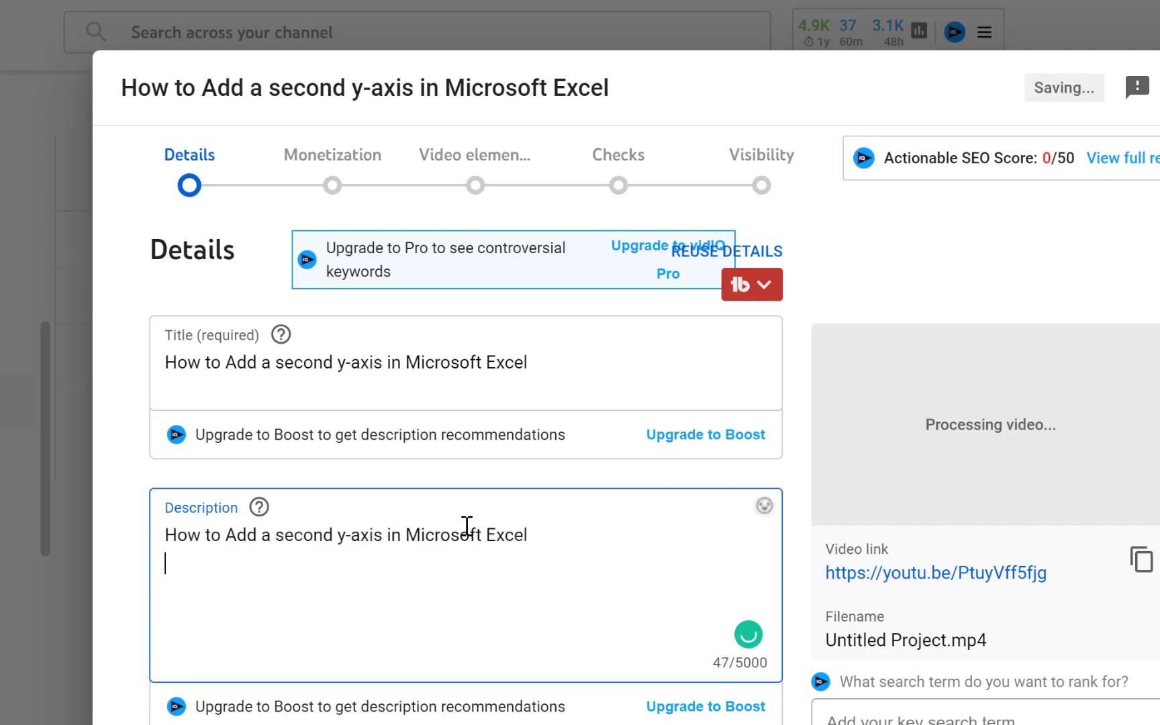
Add a sentence about adding a second y-axis to your Excel sheet and 'Remember to subscribe'.
type("In this vide")
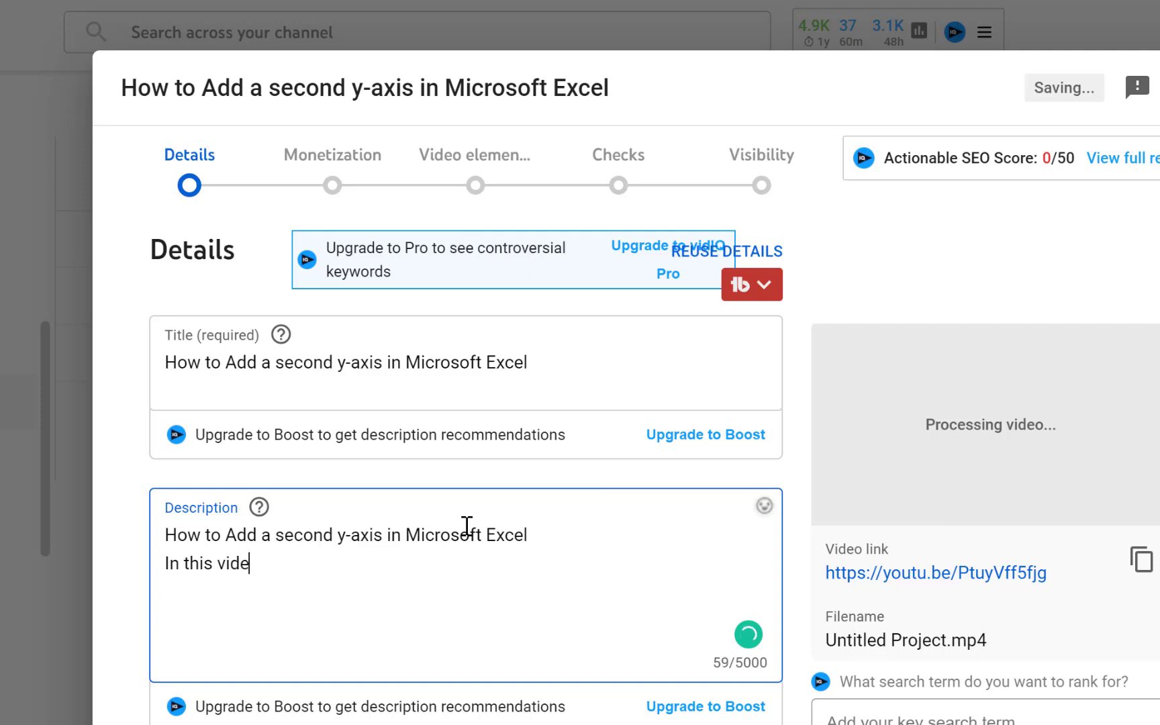
type("o, you will learn ho")
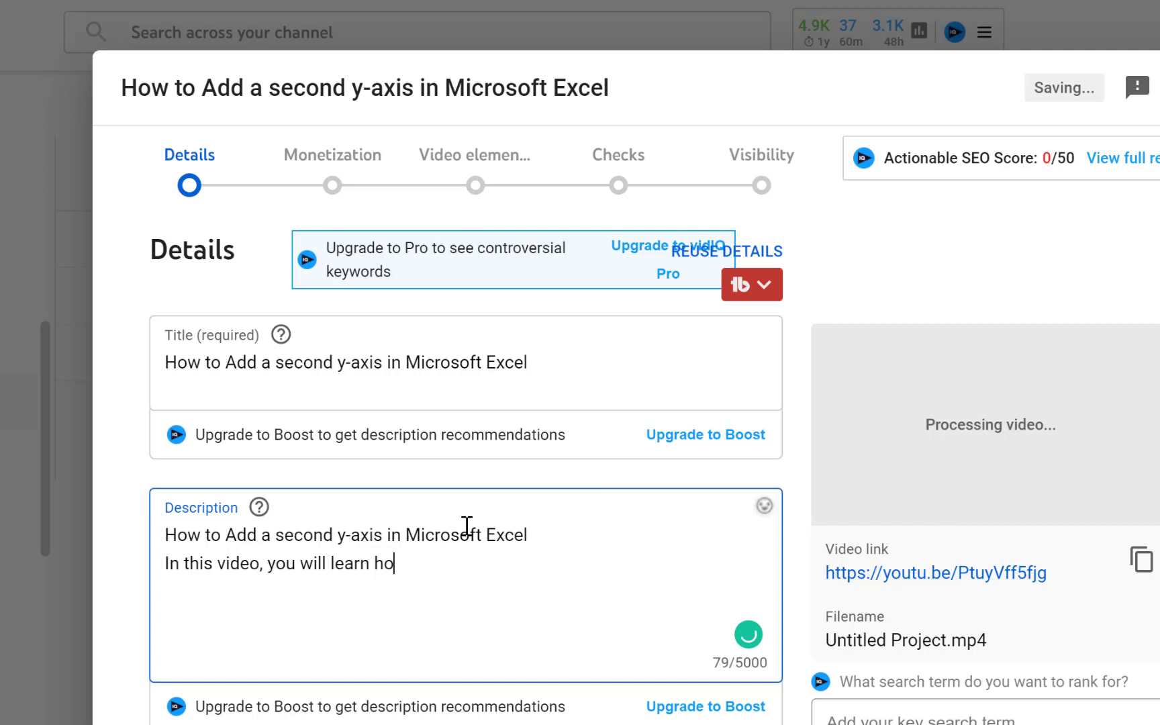
type("w to add a co")
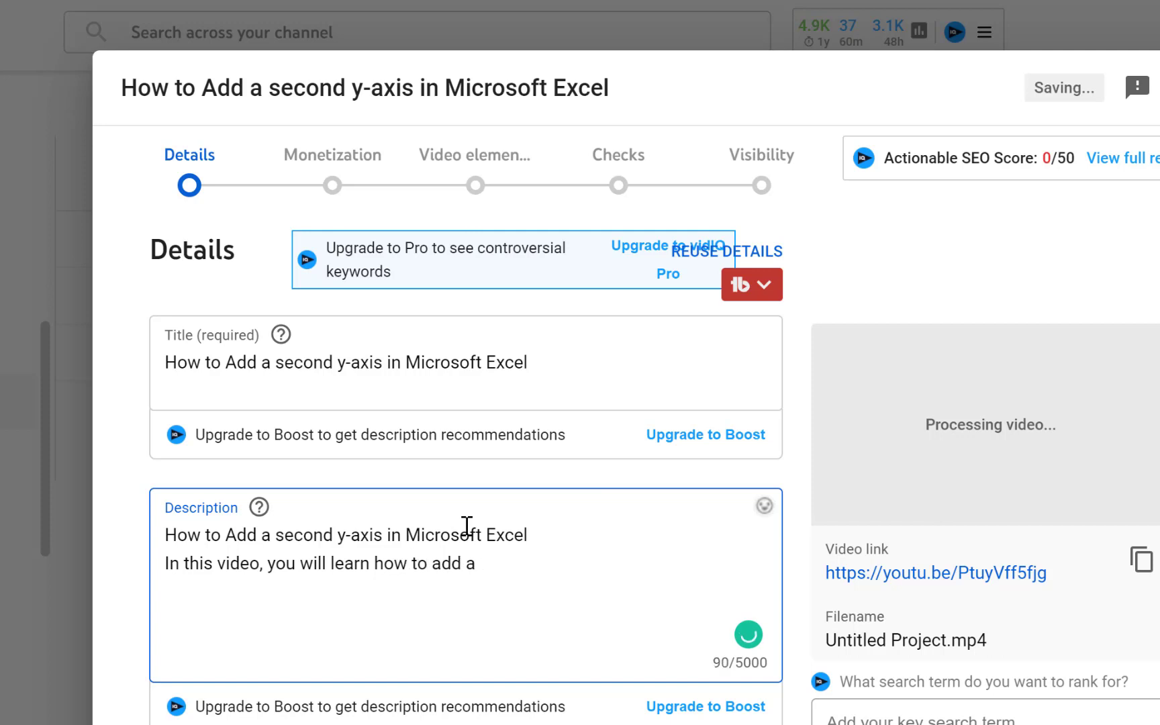
type("cond y-axis t")
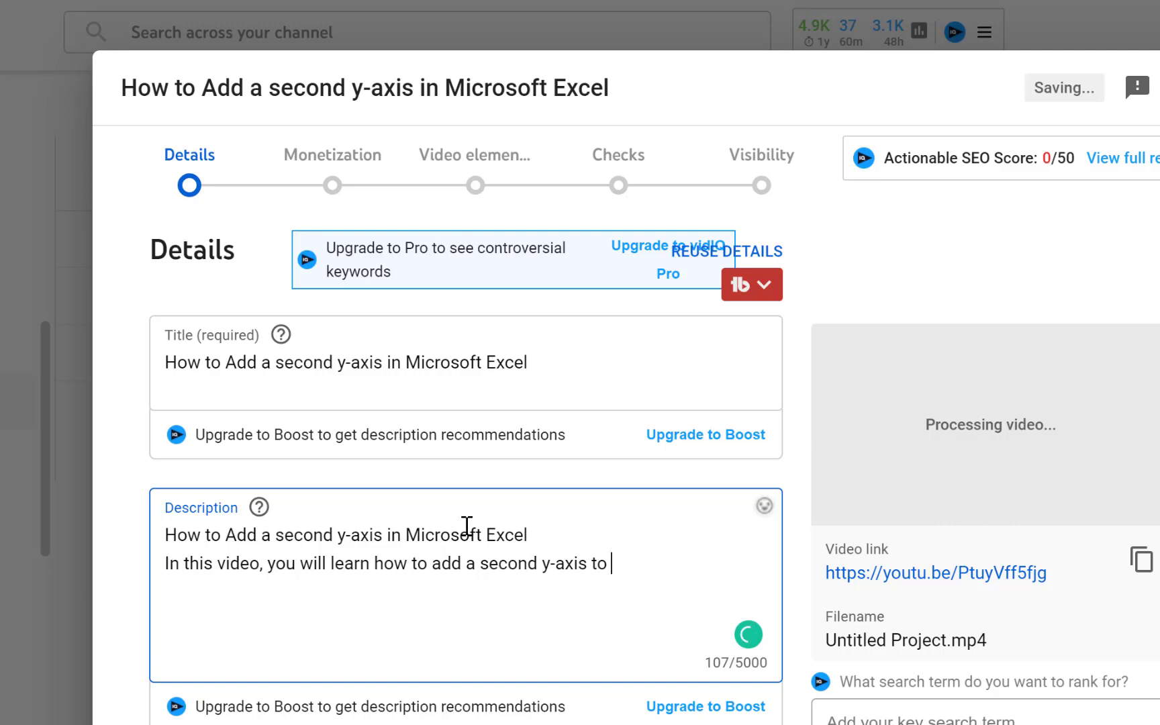
type("our excel sheet.  ")
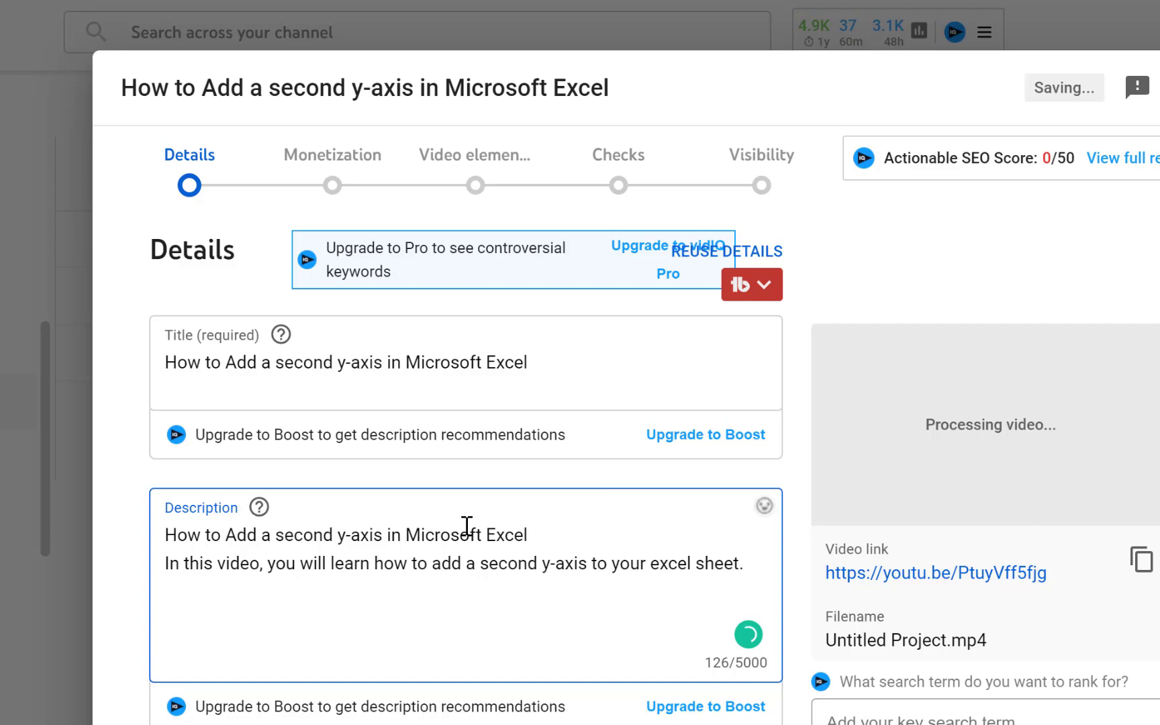
type("Remember to subscribe")
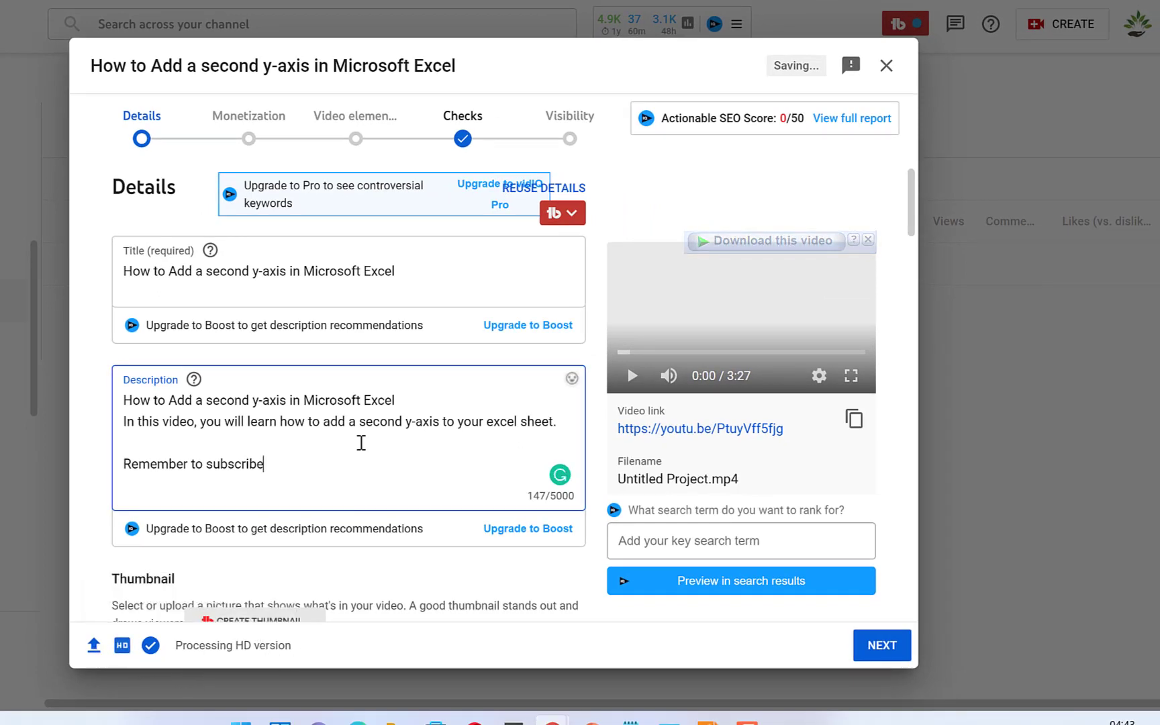
scroll(362, 443, "down", 4)
scroll(228, 333, "up", 2)
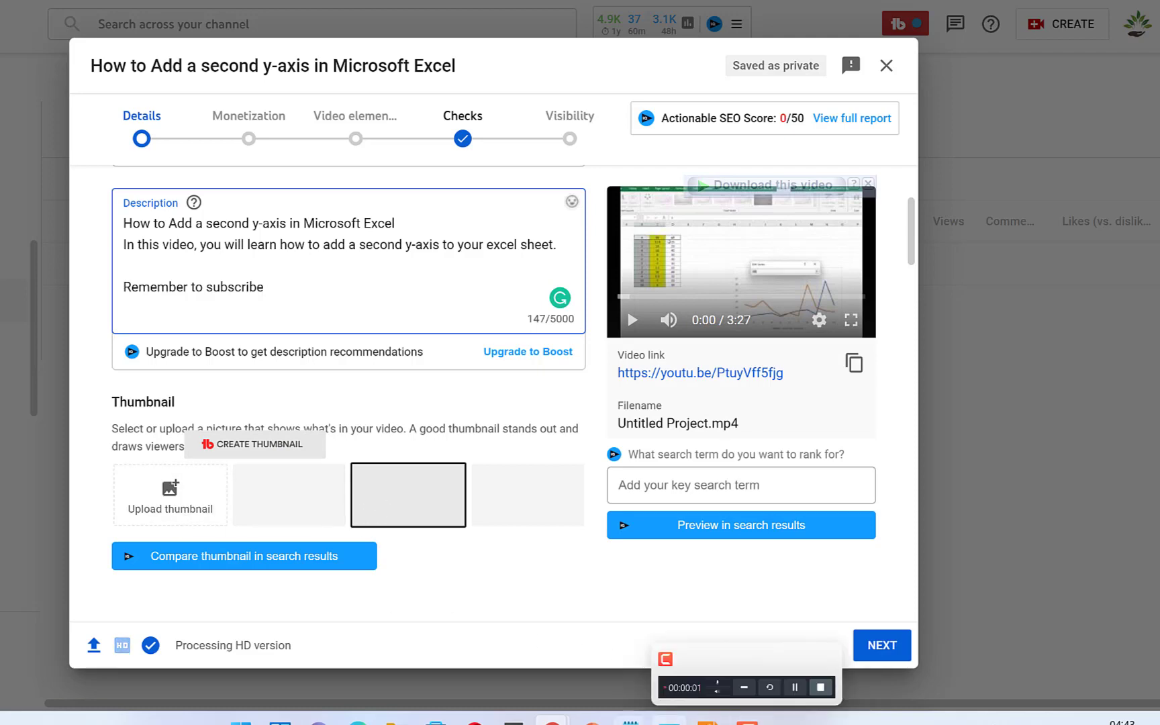
mouse_move(591, 721)
left_click(533, 598)
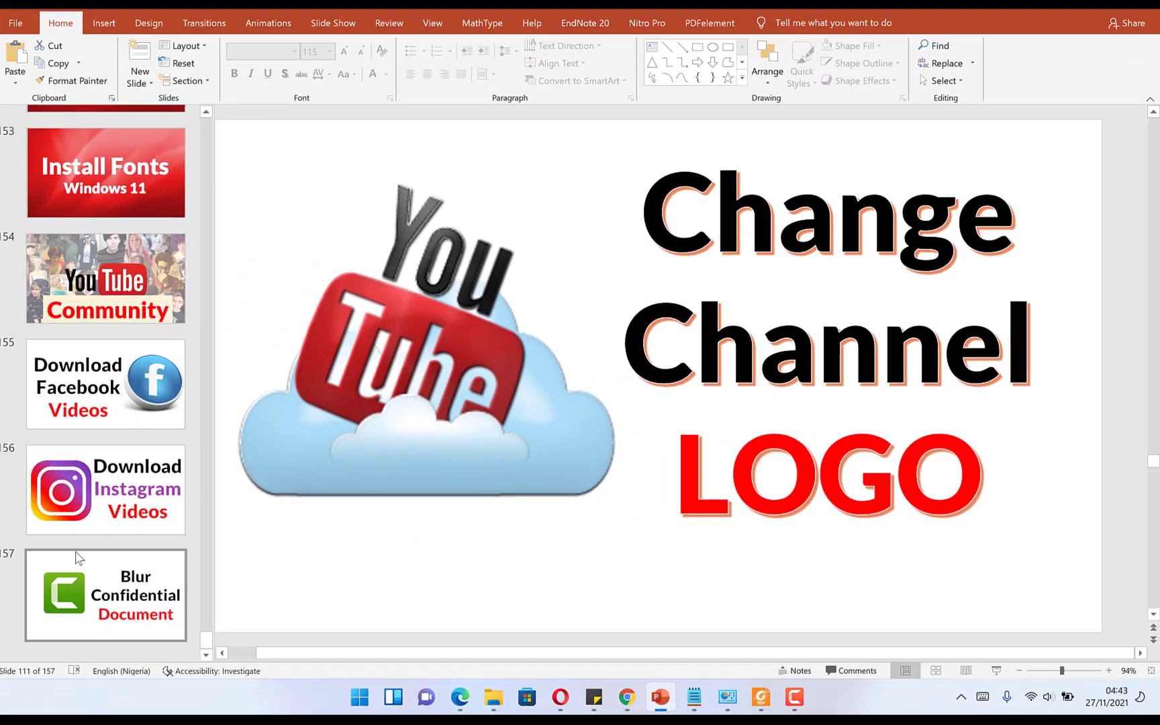
Select slide 144, 'Recover Deleted Files', in the PowerPoint slide pane.
scroll(143, 134, "up", 3)
scroll(90, 545, "up", 10)
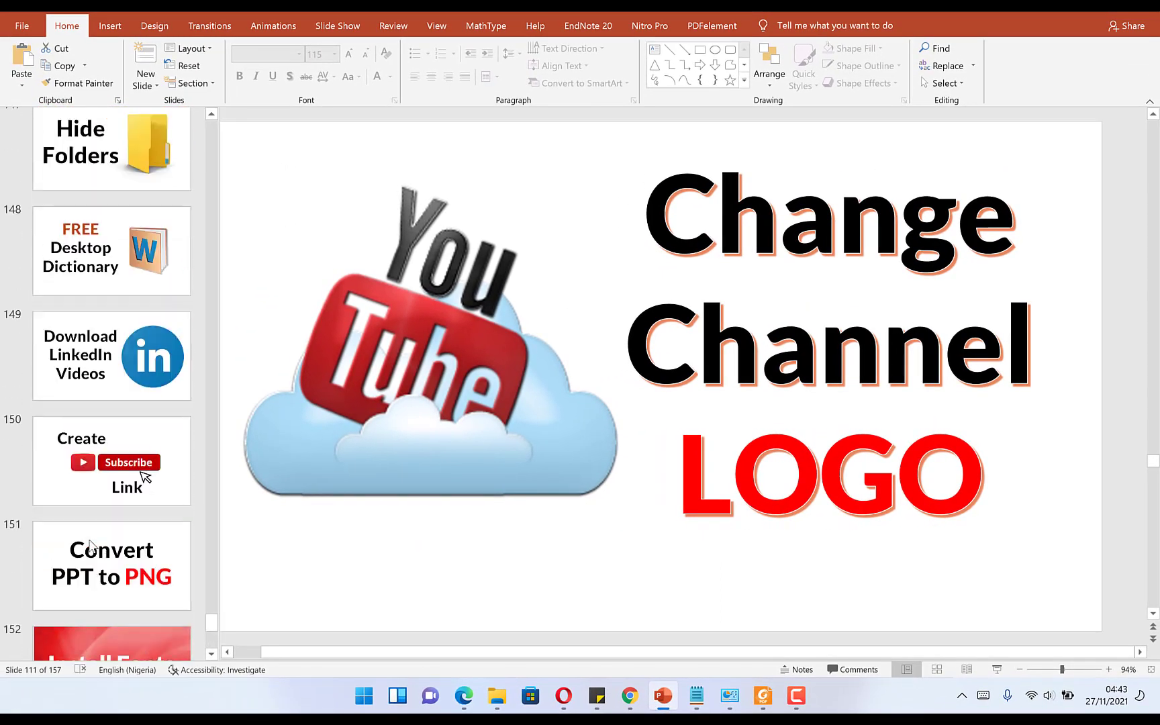
scroll(90, 545, "down", 2)
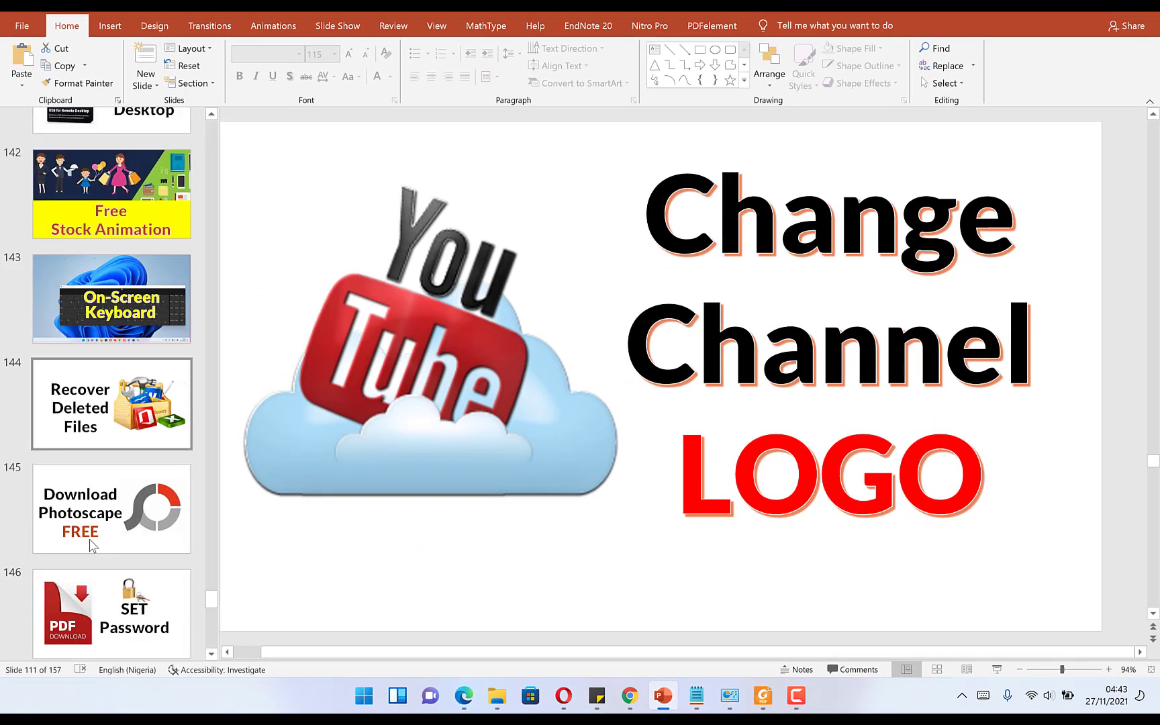
left_click(101, 390)
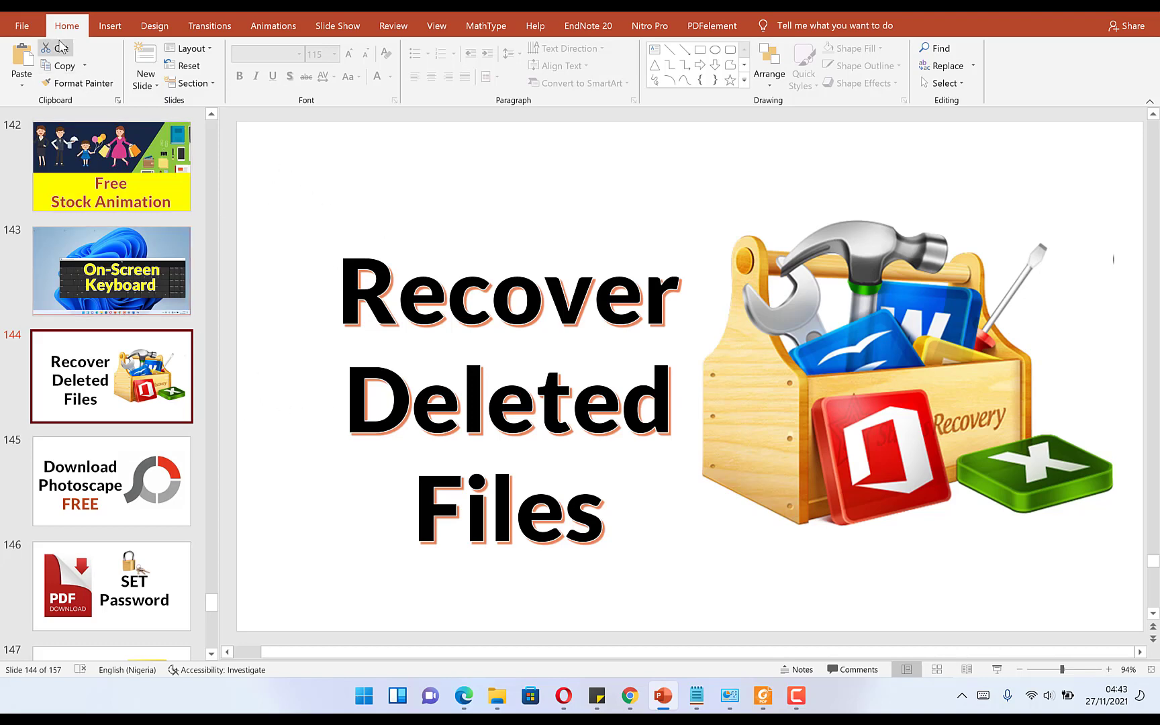
left_click(22, 25)
Save just the current slide as PNG image 'tt' in the Videos folder.
left_click(40, 229)
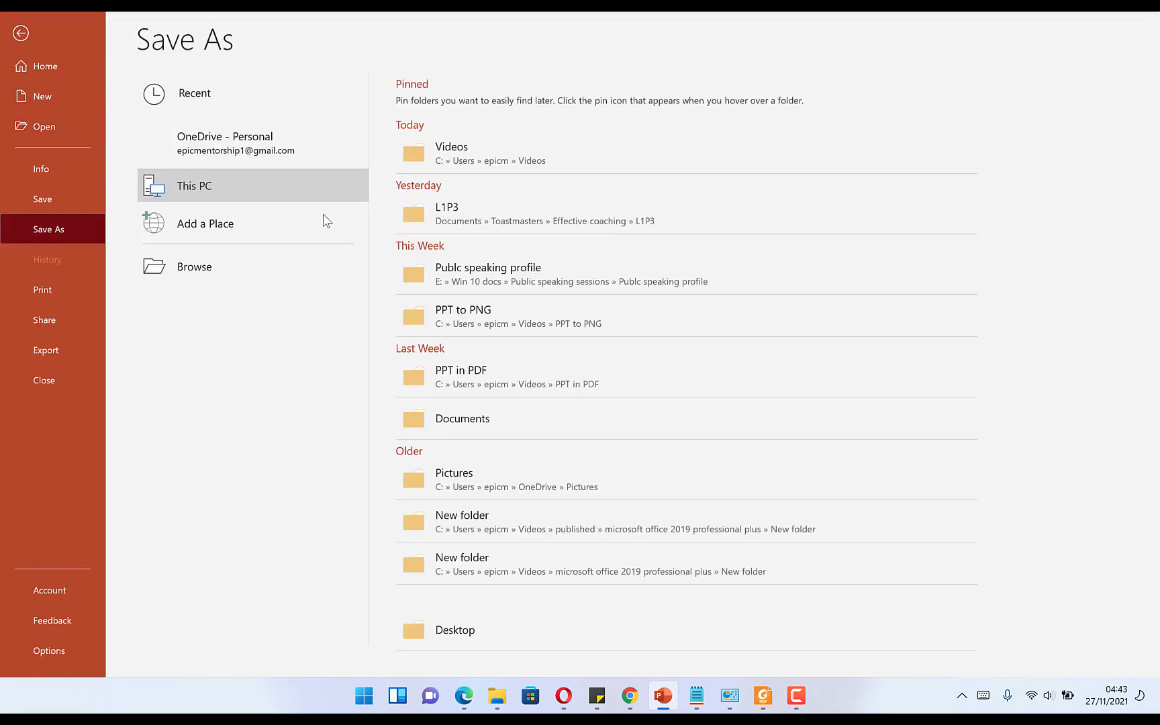
left_click(259, 267)
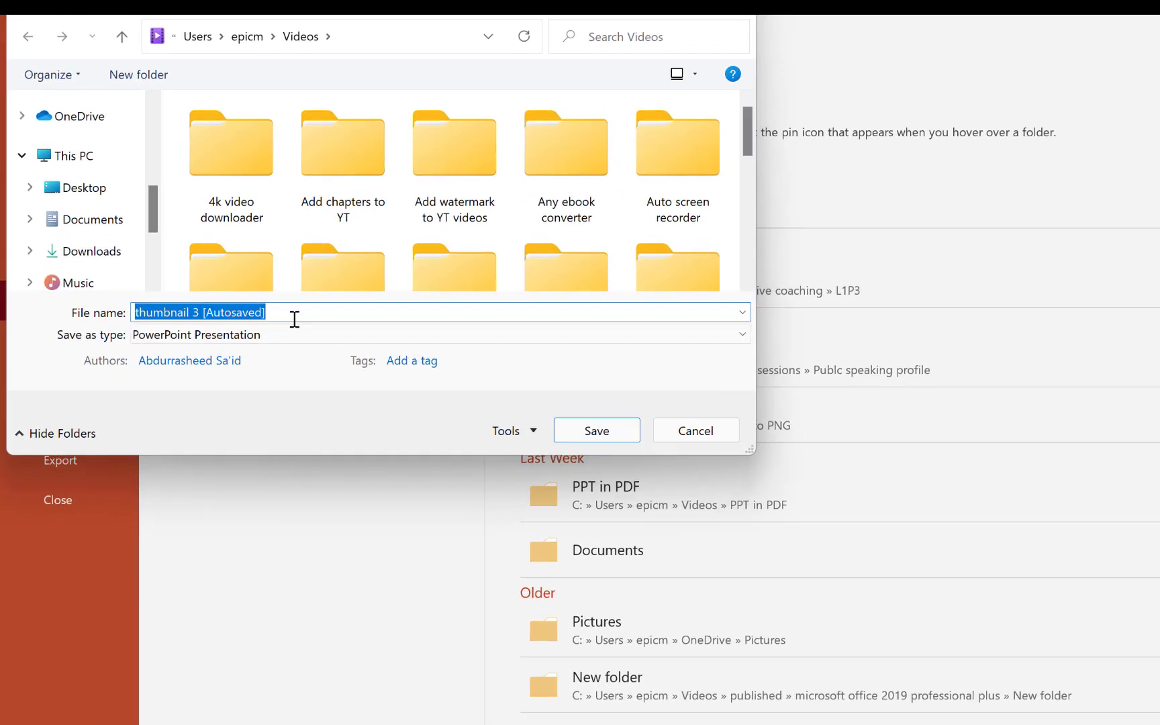
type("tt")
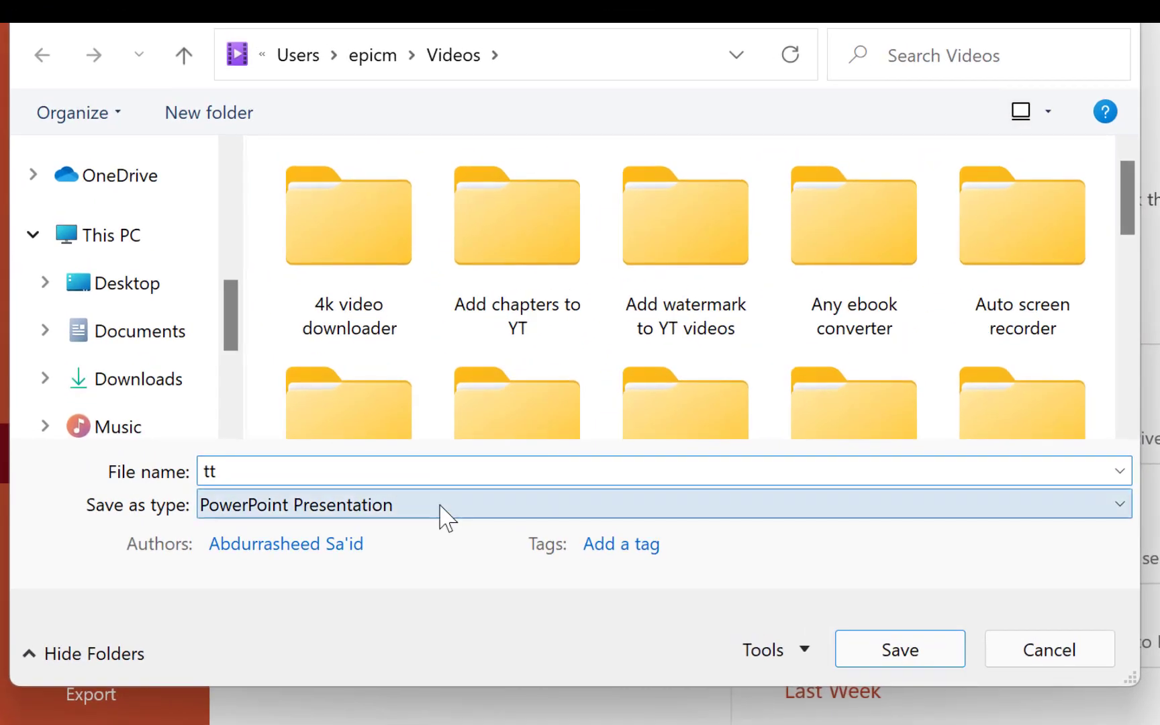
left_click(447, 518)
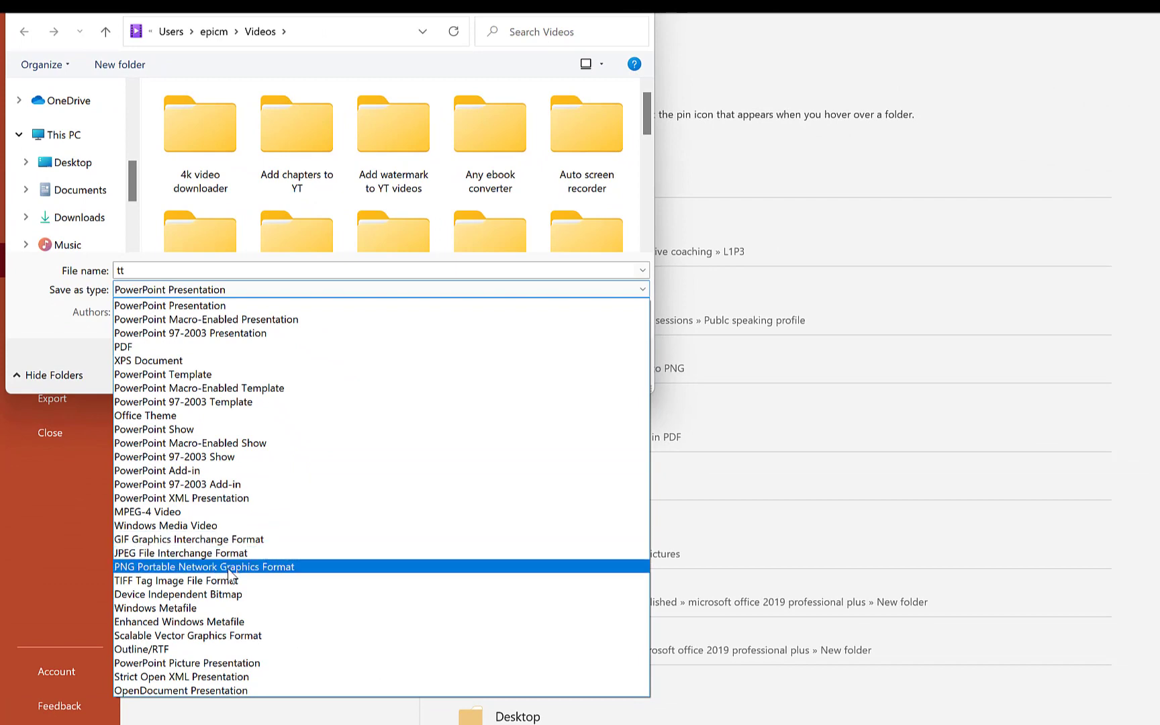
left_click(228, 568)
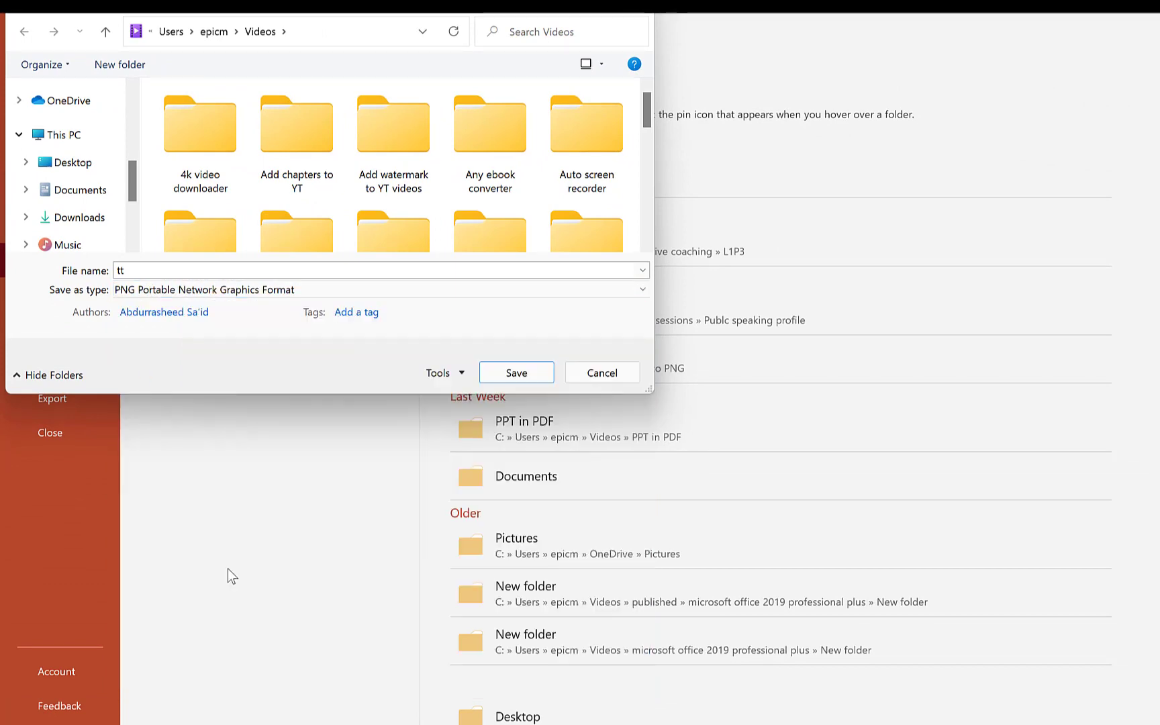
left_click(505, 368)
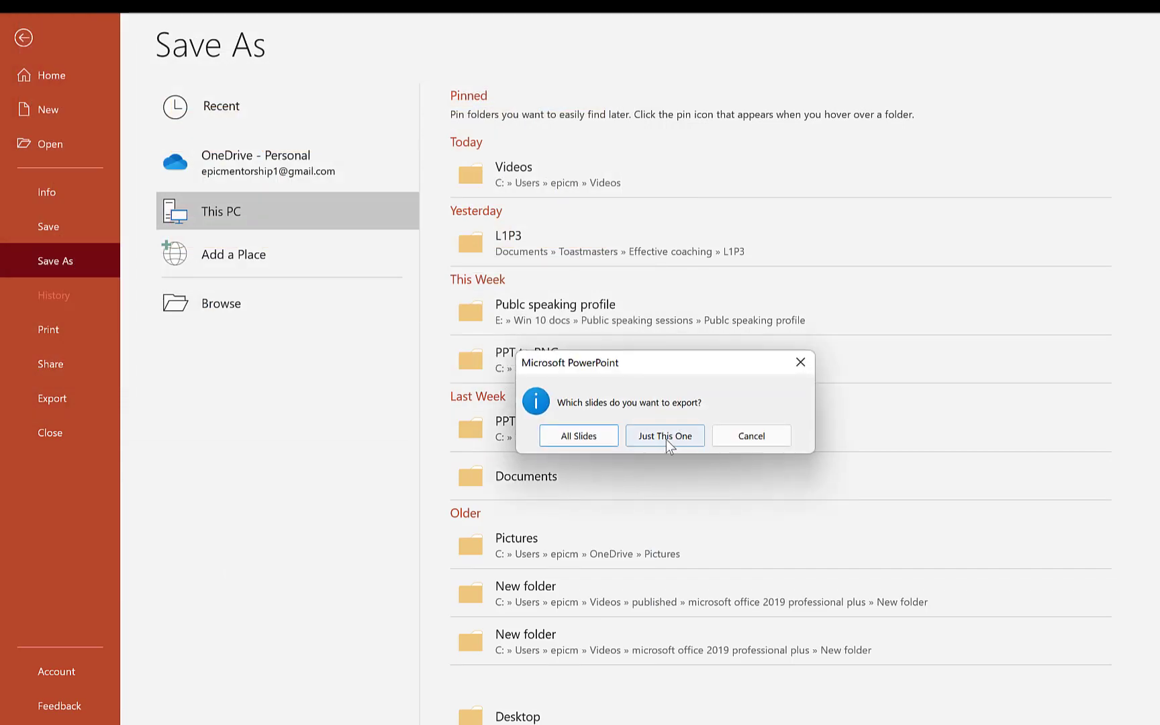
left_click(666, 440)
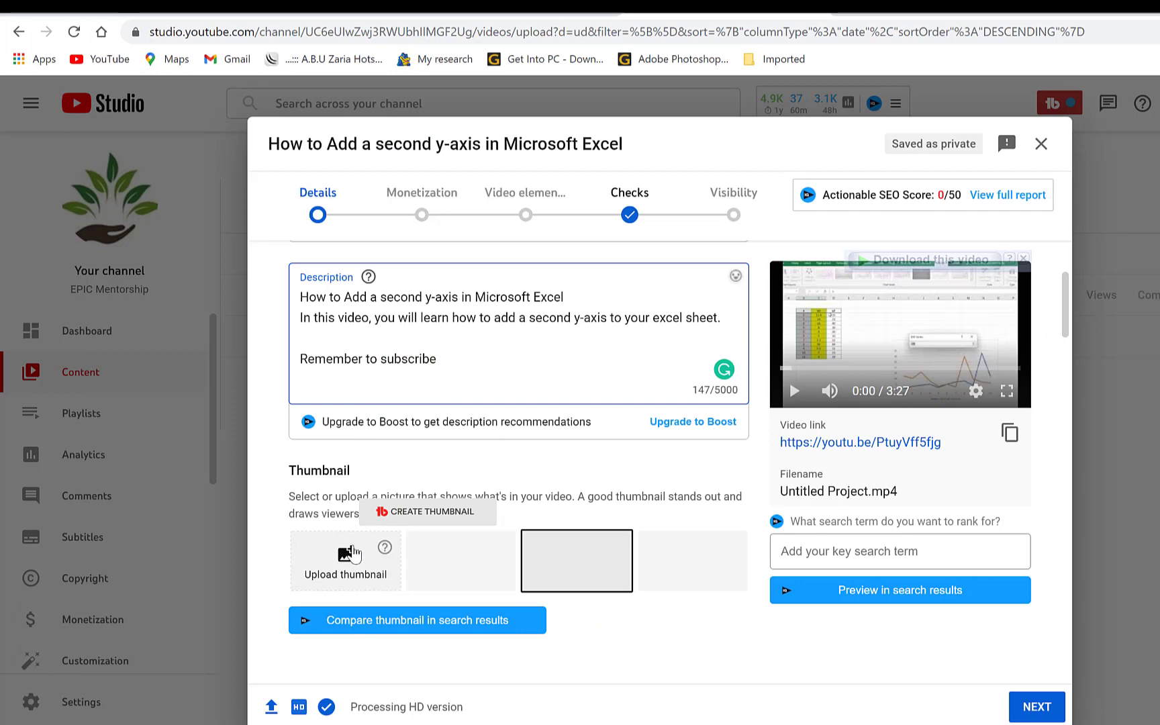
Upload the 'tt' image from Videos as the video's custom thumbnail.
left_click(350, 555)
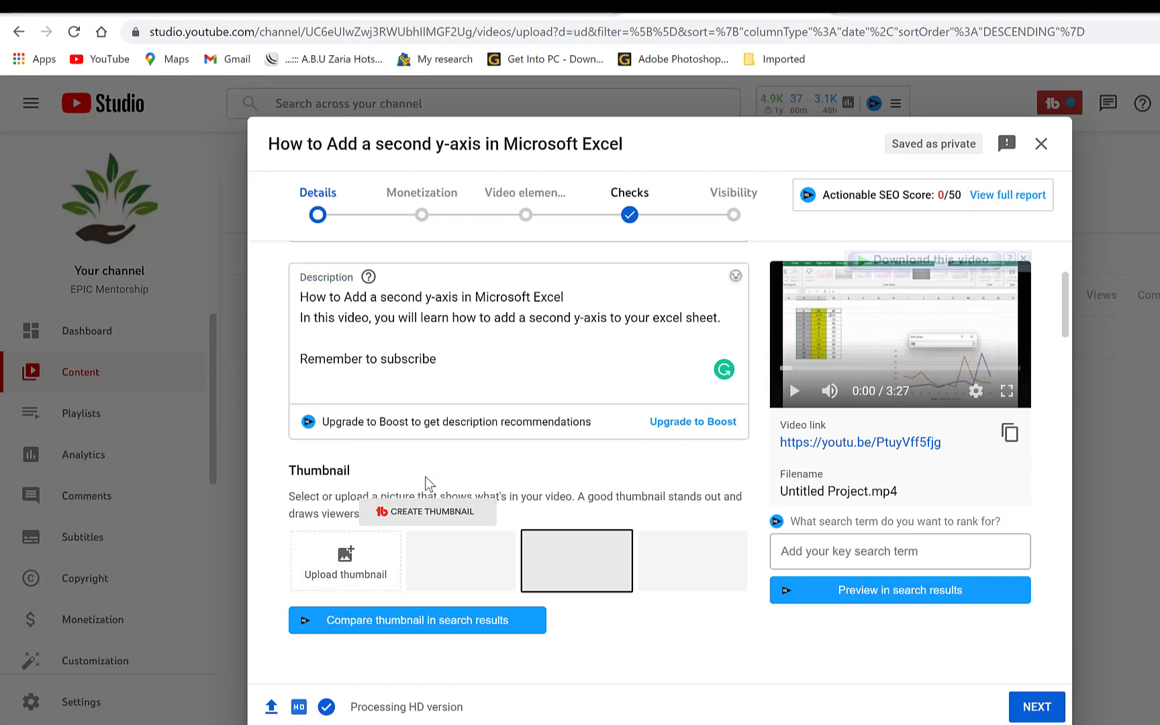
scroll(323, 248, "down", 10)
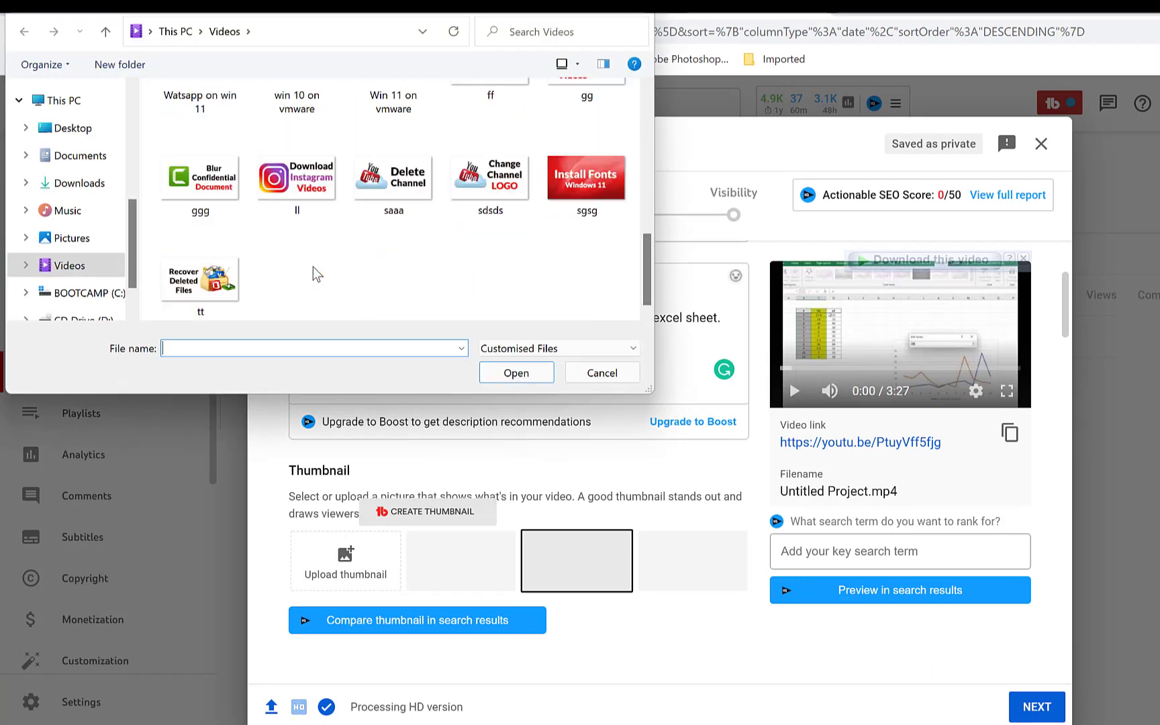
left_click(200, 279)
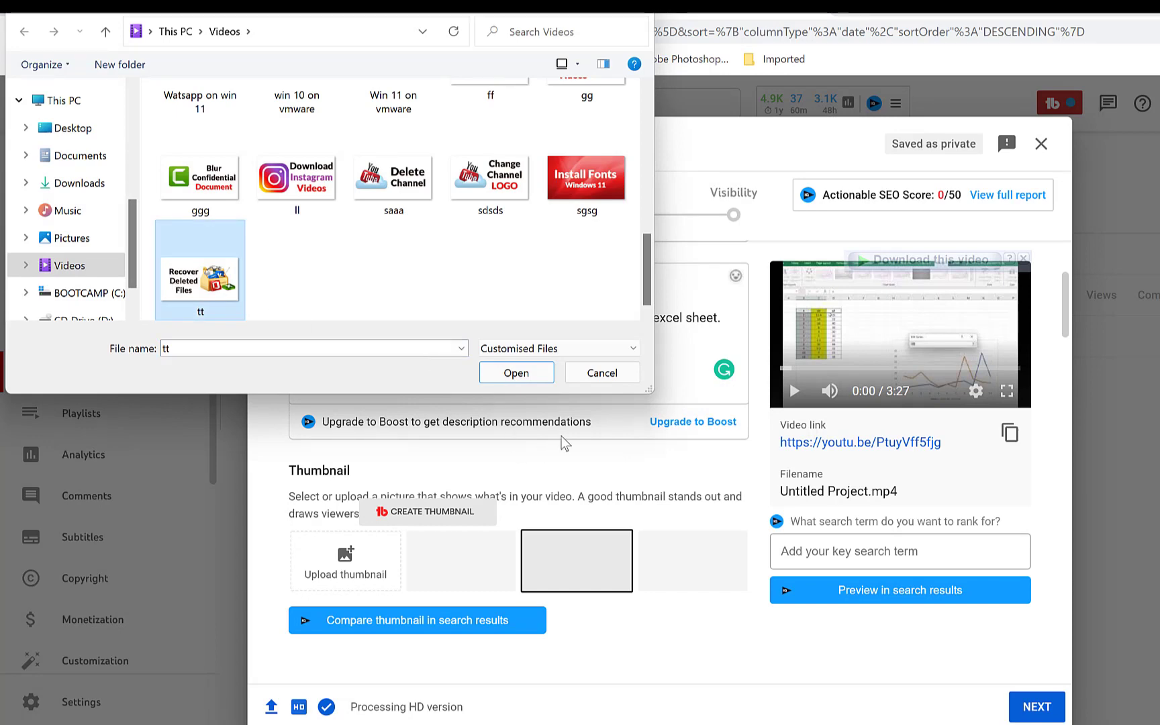
left_click(517, 373)
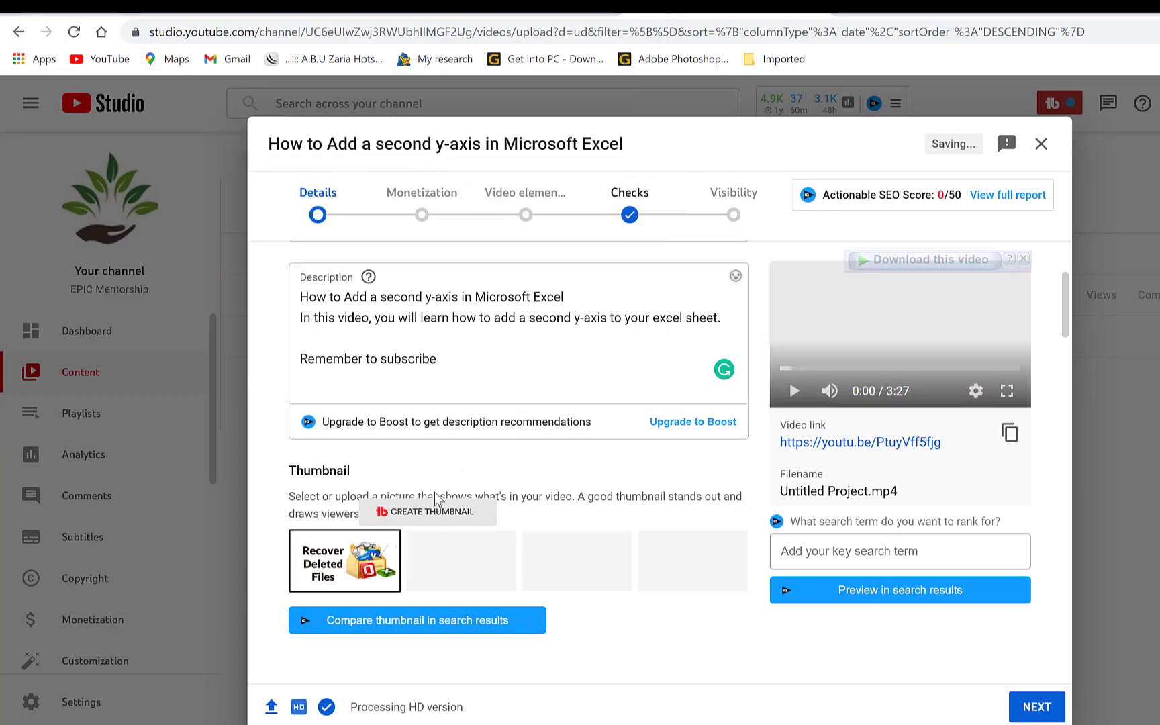
scroll(427, 508, "down", 5)
scroll(427, 508, "down", 1)
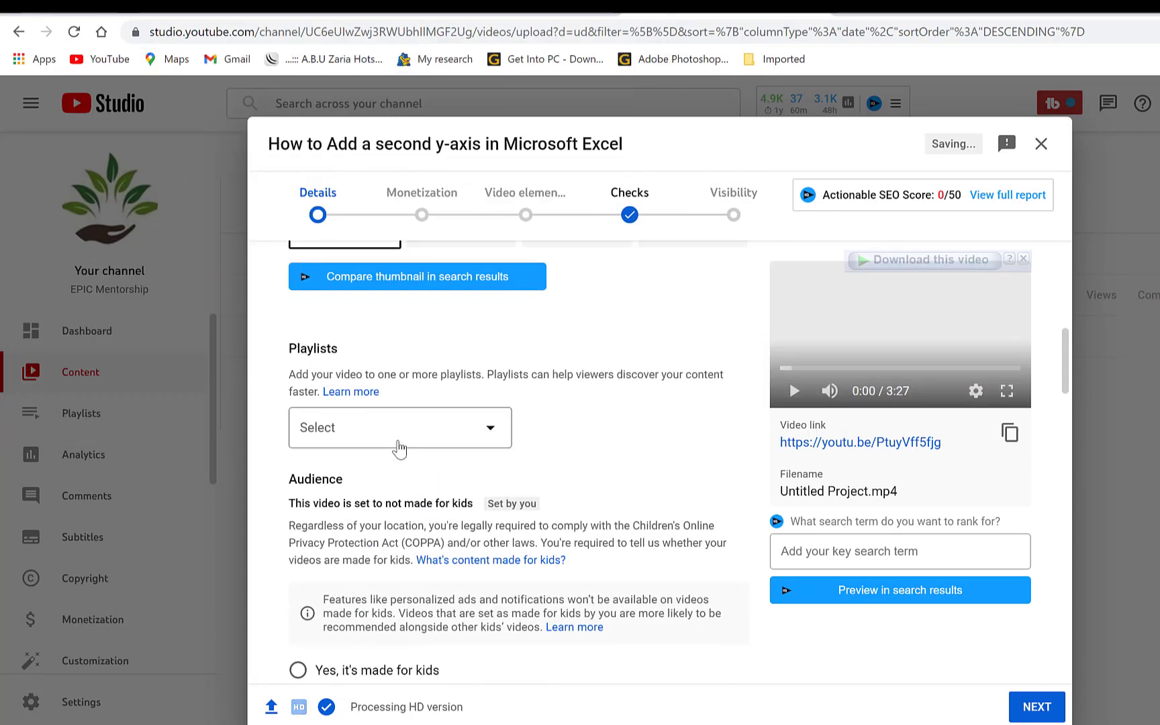
Tick Microsoft Excel Tips in the Playlists dropdown and confirm with Done.
left_click(468, 433)
scroll(409, 463, "down", 4)
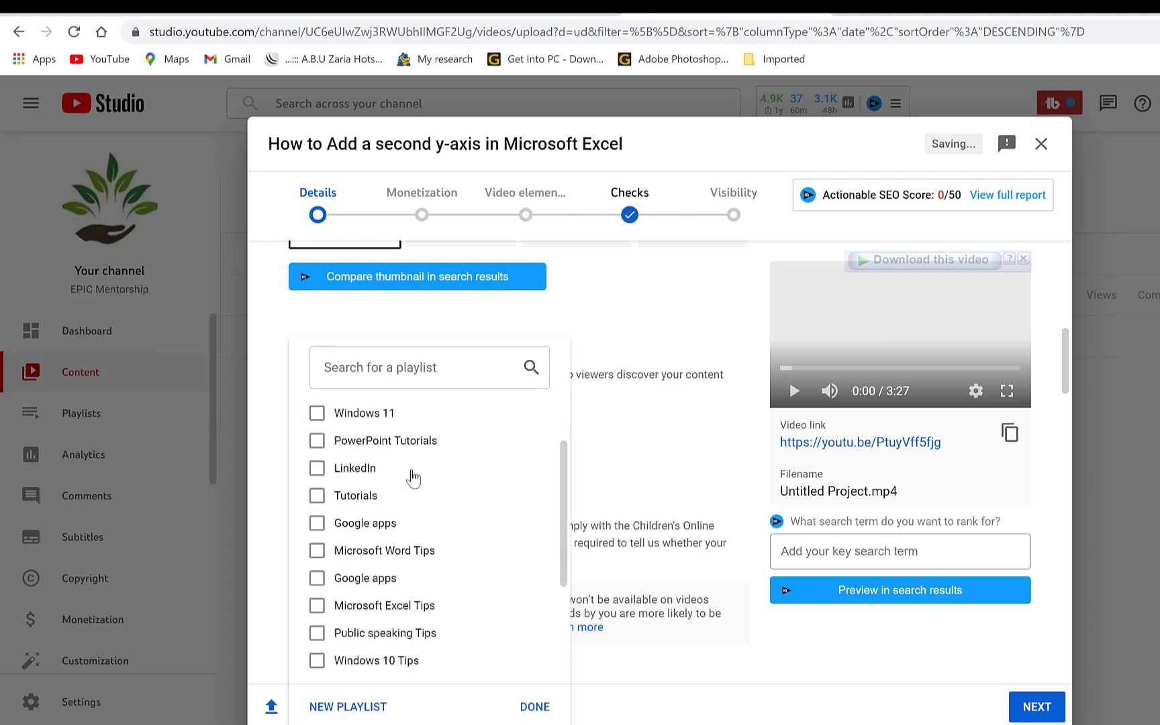
scroll(391, 579, "up", 5)
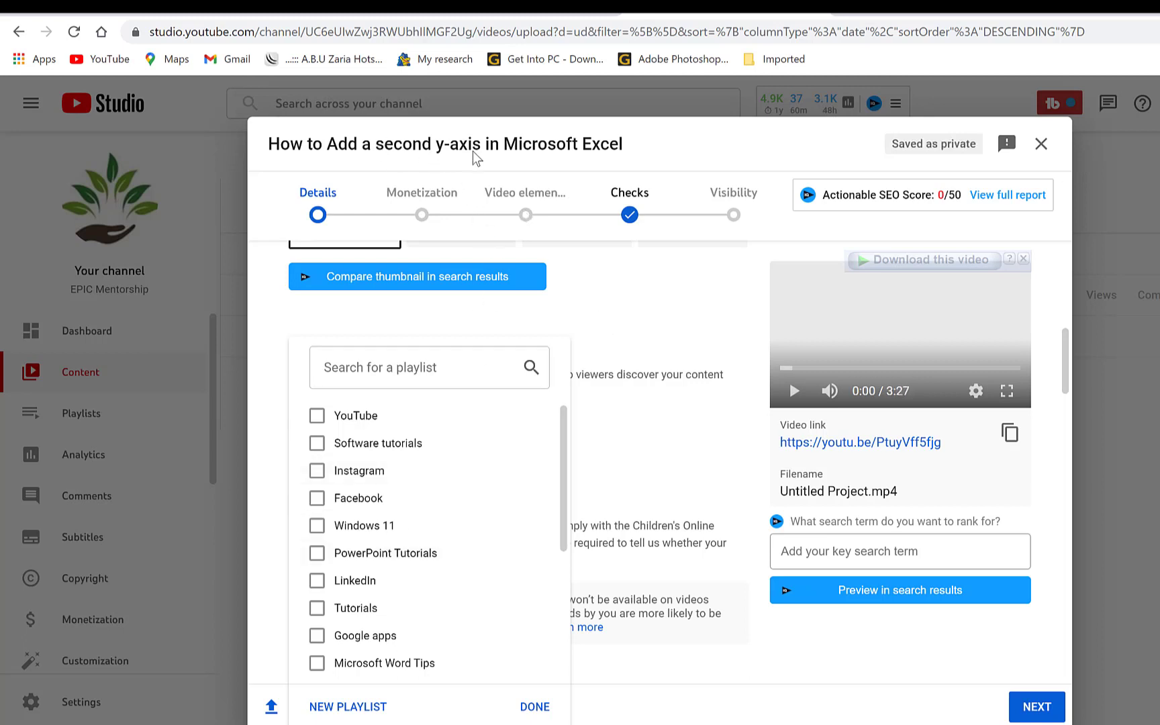
scroll(346, 624, "down", 3)
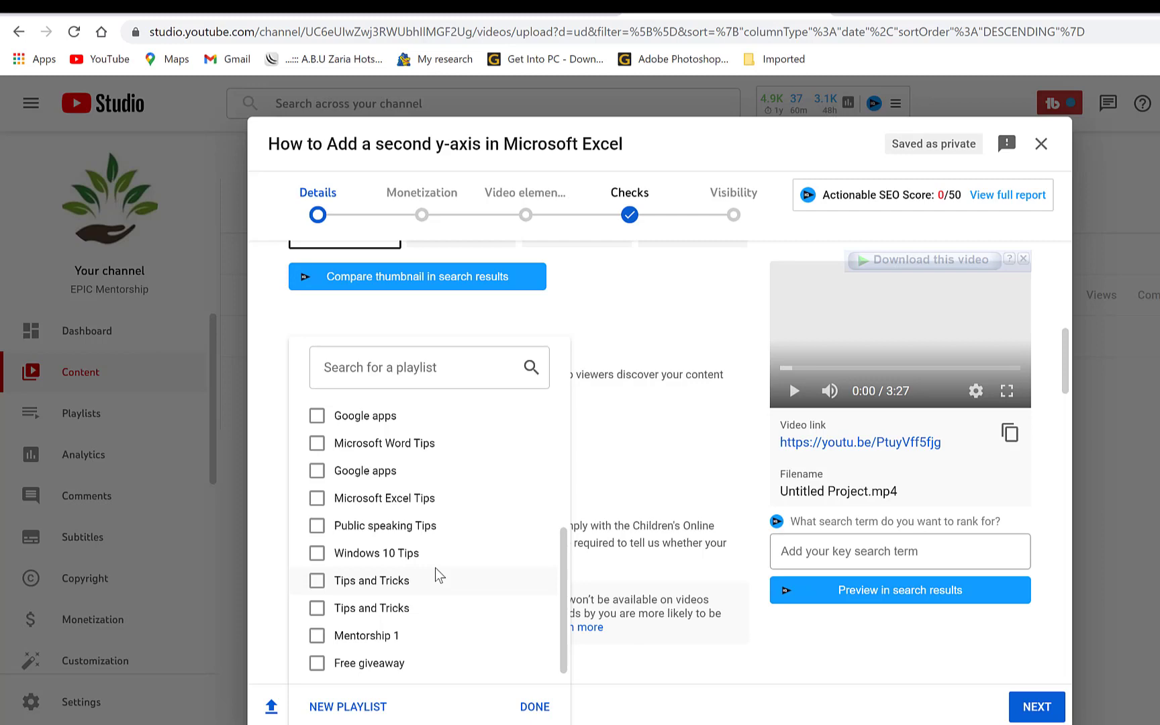
left_click(415, 500)
left_click(540, 703)
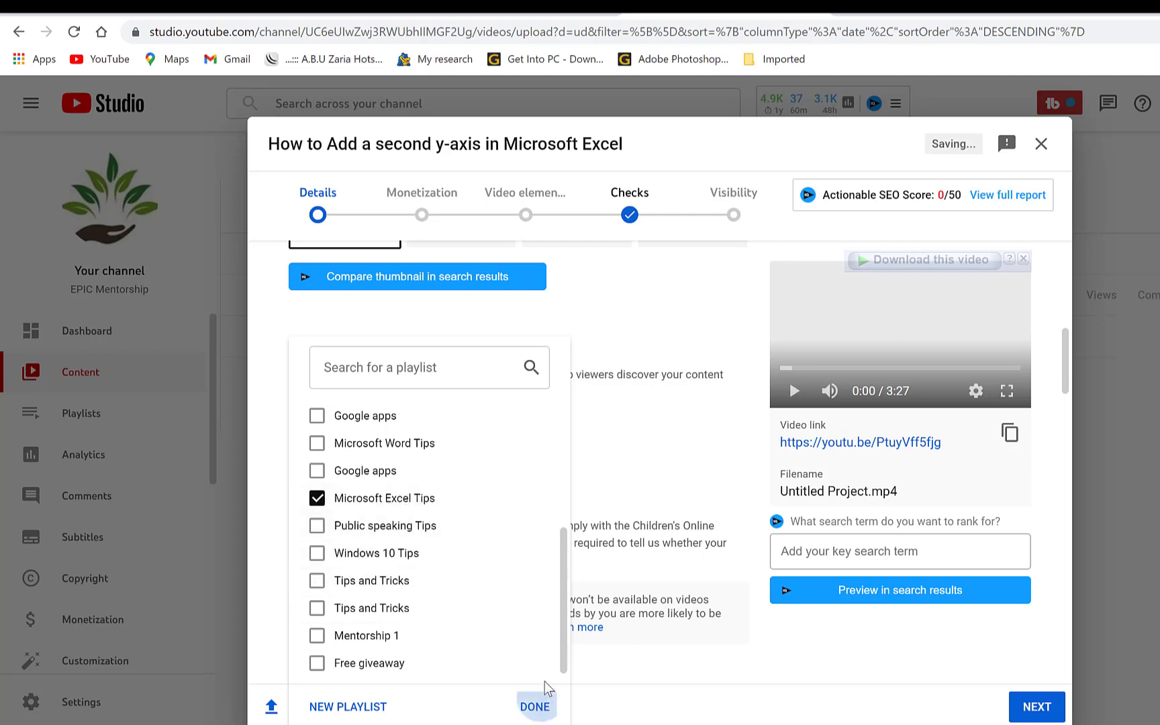
scroll(531, 577, "down", 6)
scroll(516, 511, "down", 5)
left_click(421, 440)
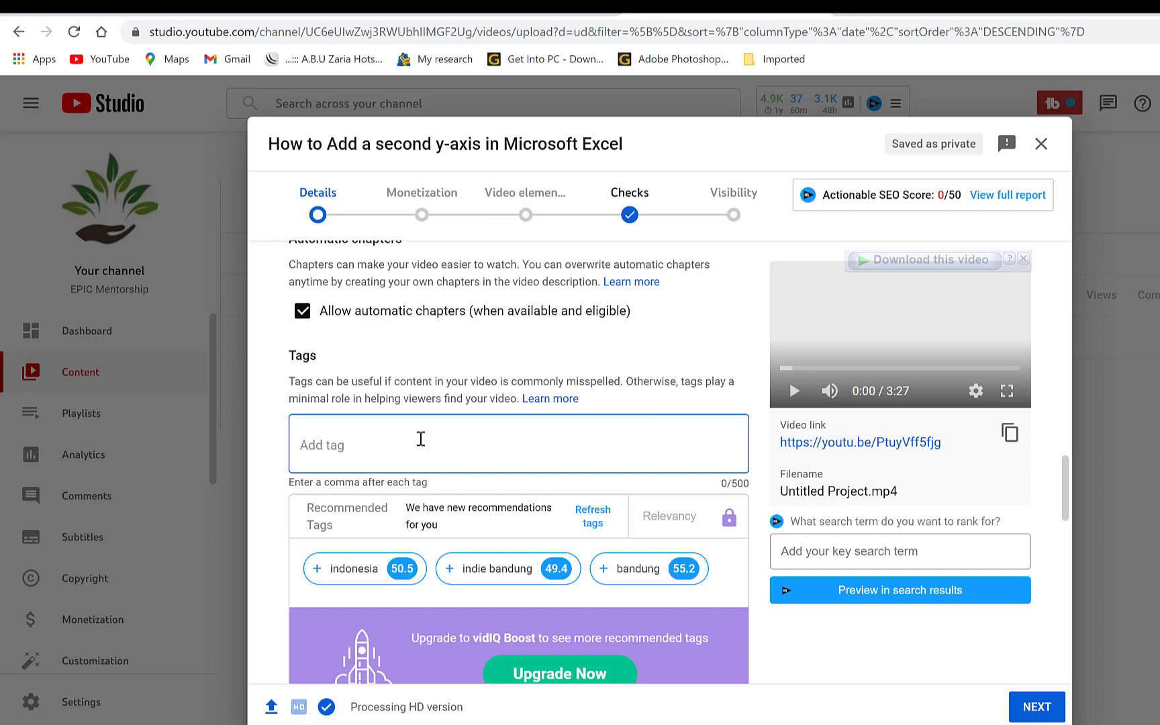
Enter the tags how to, Microsoft excel, epic mentorship, how to add second y axis, graphs, excel charts.
type("how to,")
type("Microsoft excel")
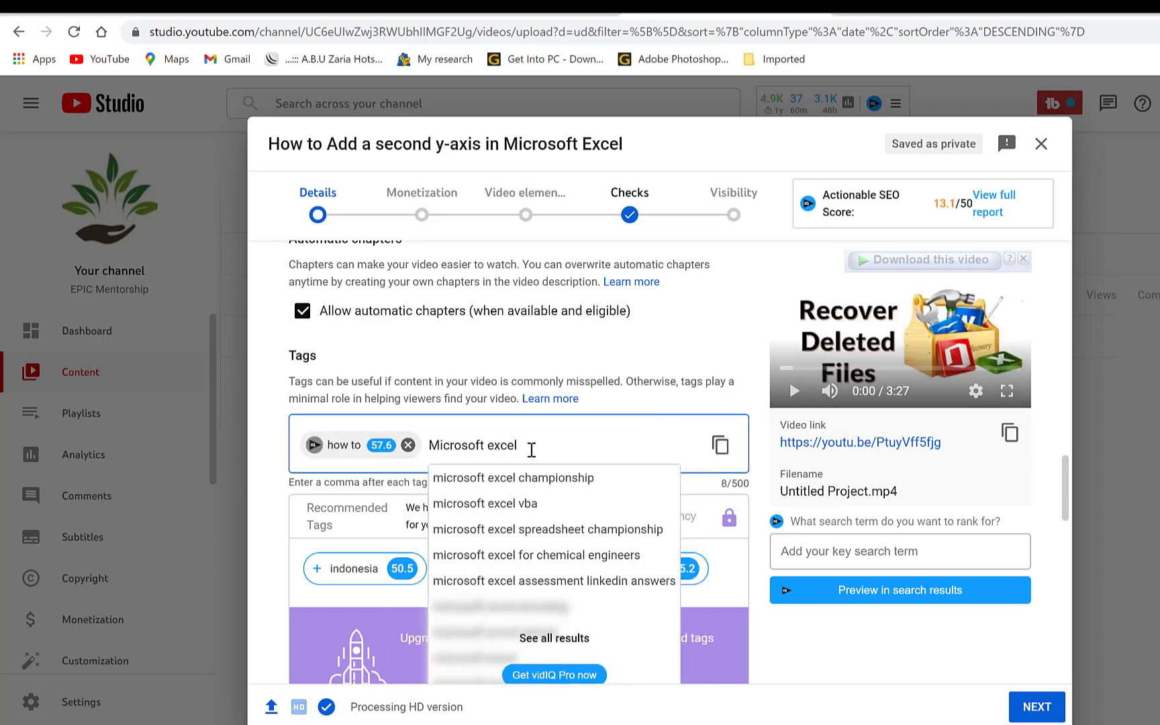
type(",")
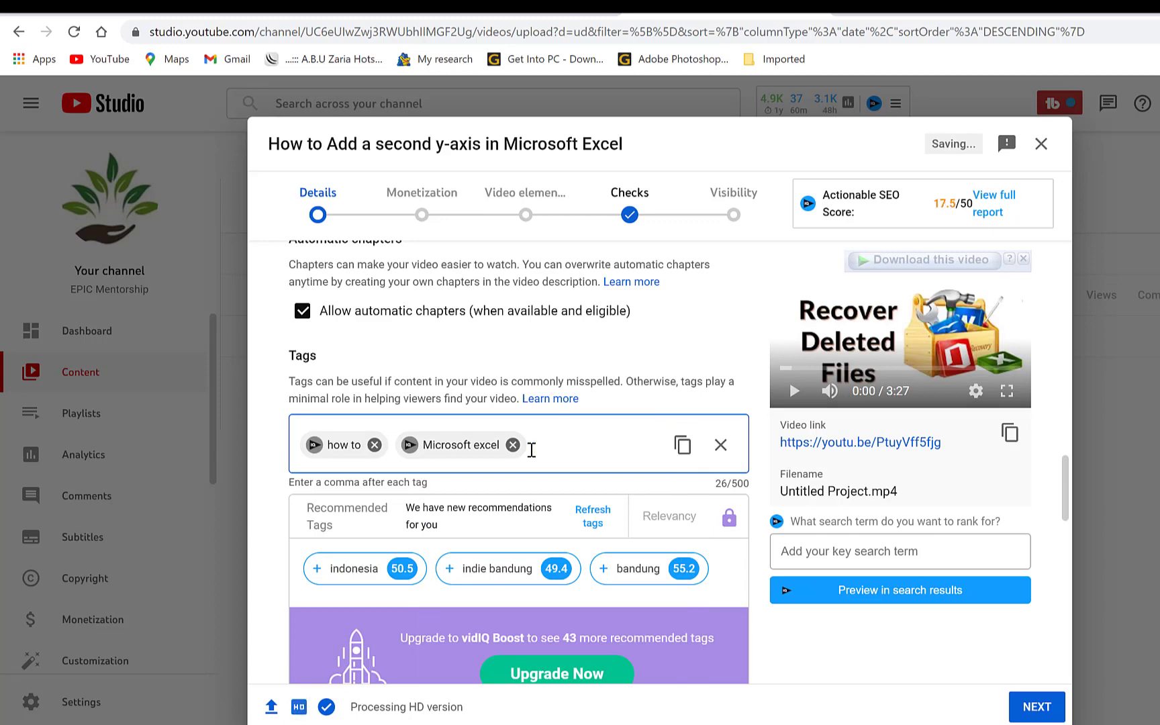
type("epic ")
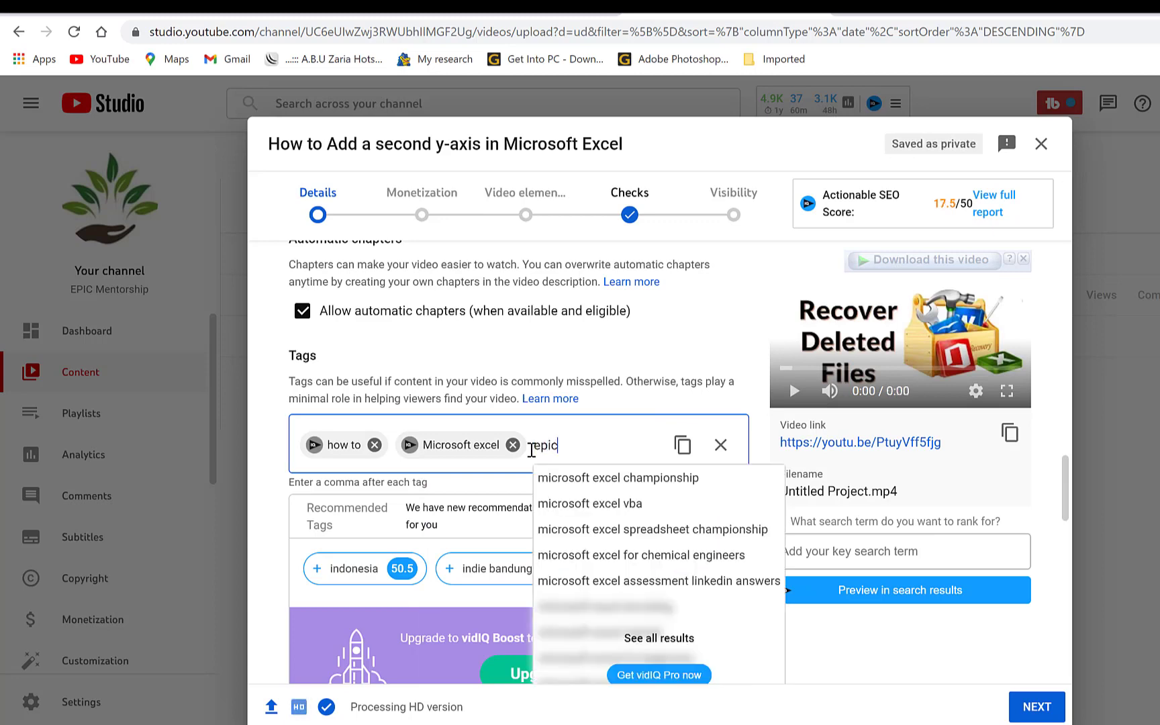
type("mento")
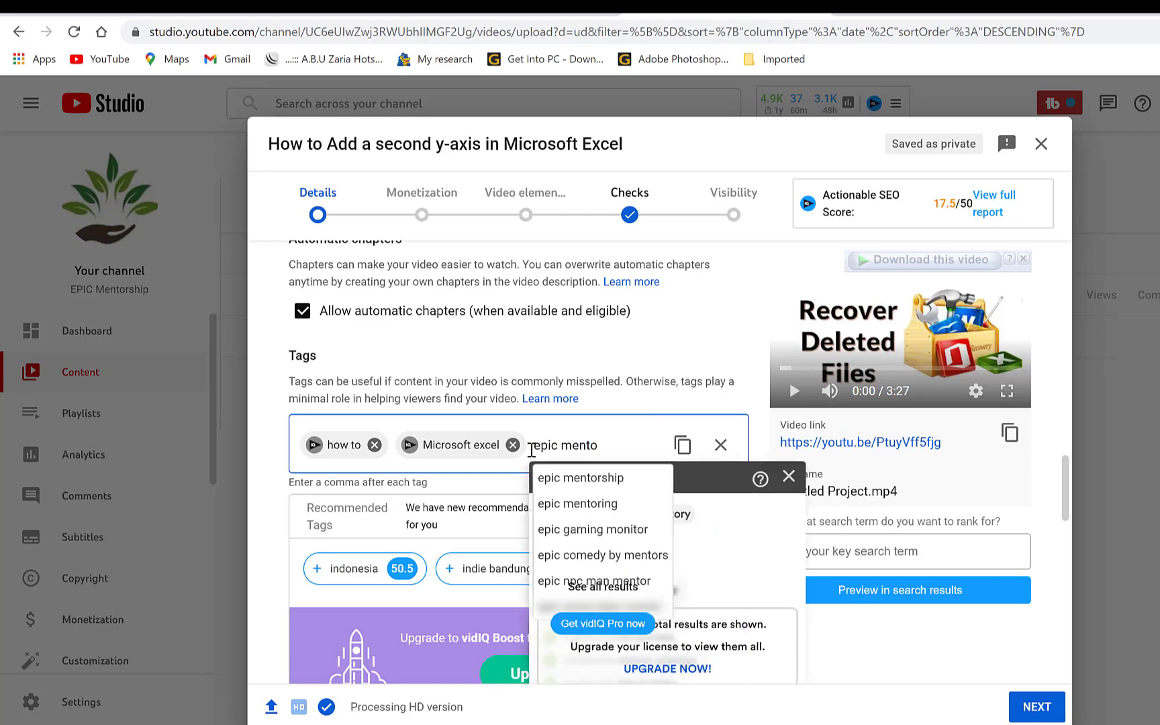
type("rship,how ")
type("to")
type(" add ")
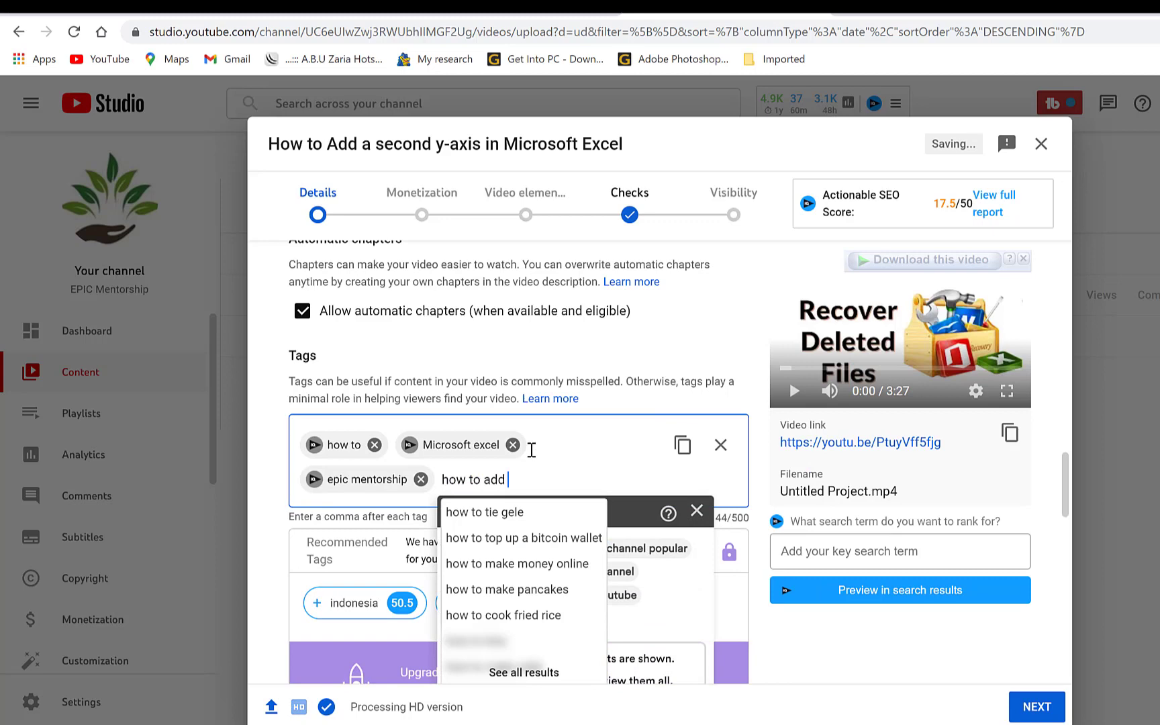
type("second y")
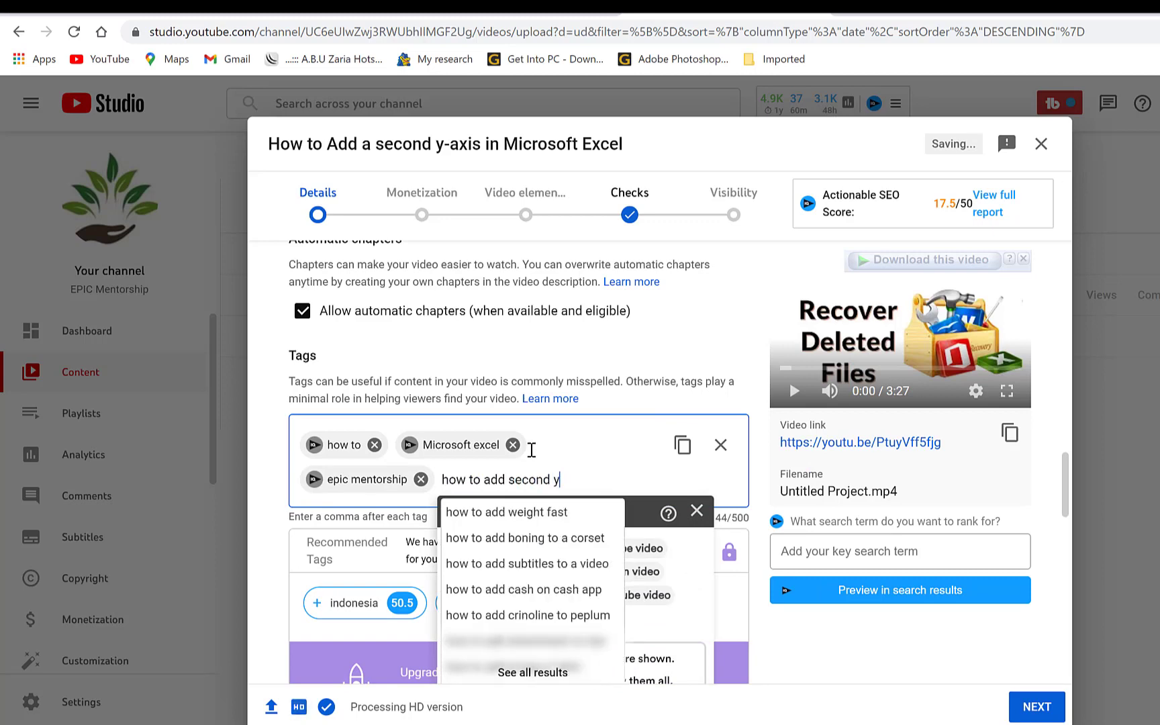
type(" axis,gra")
type("ph")
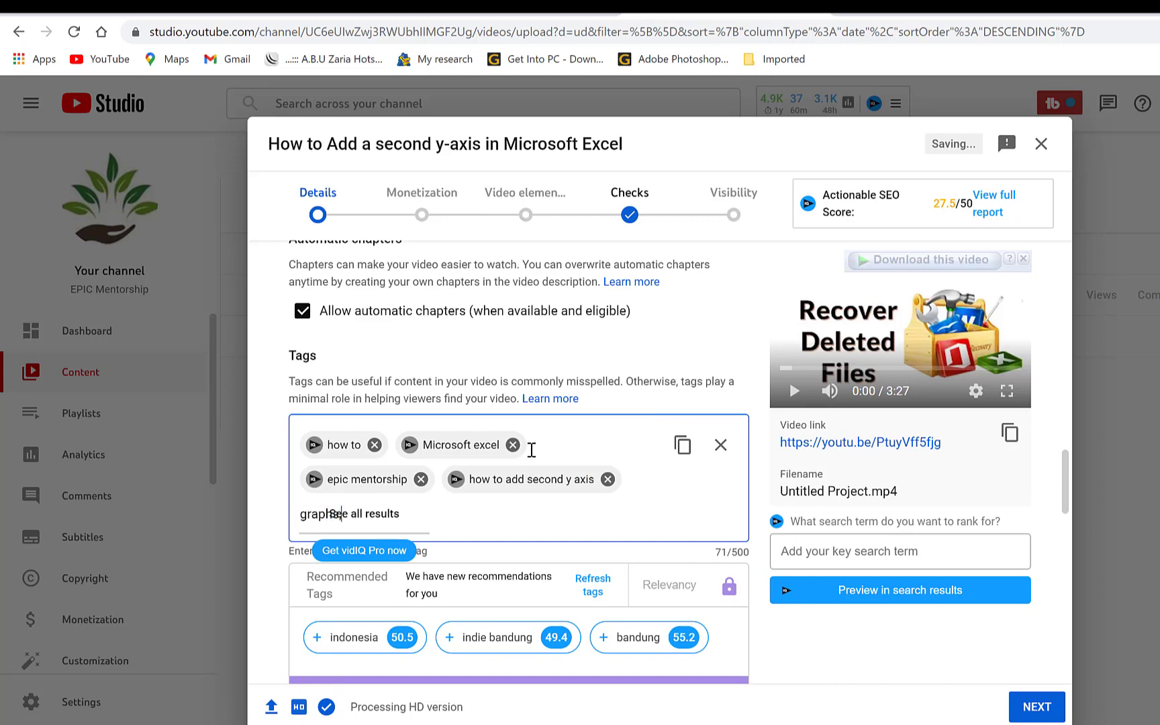
type("s,excel charts,")
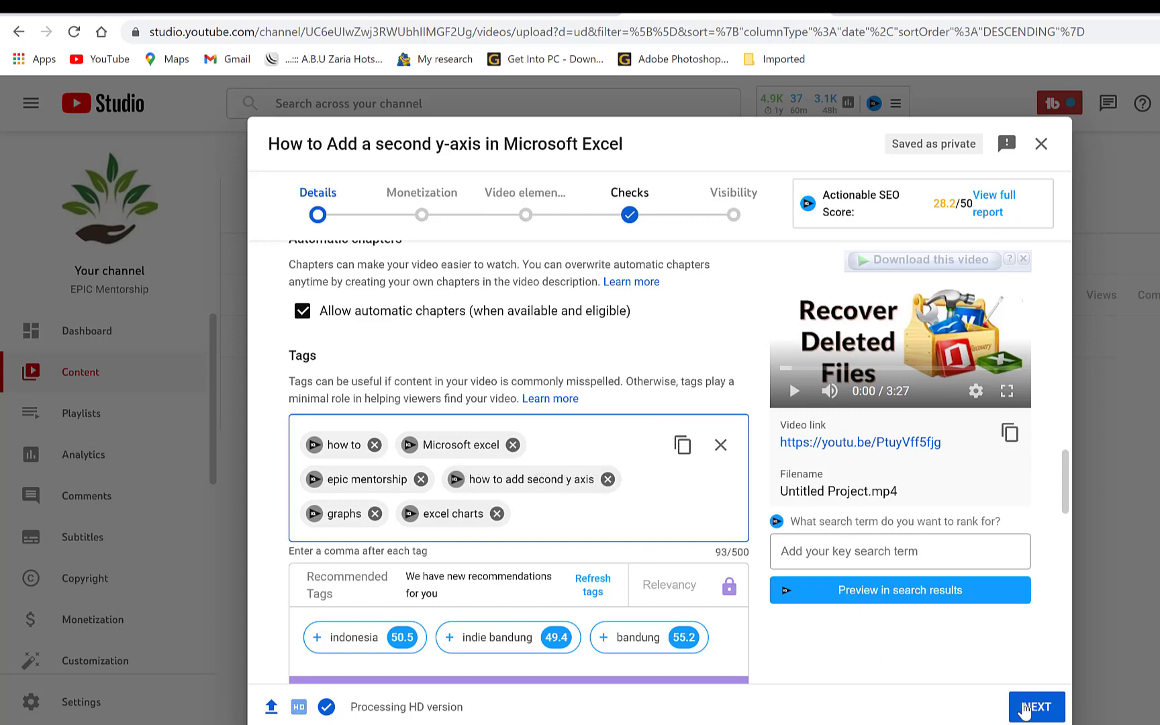
Keep monetization set to Off and continue to the Video elements step.
left_click(1034, 711)
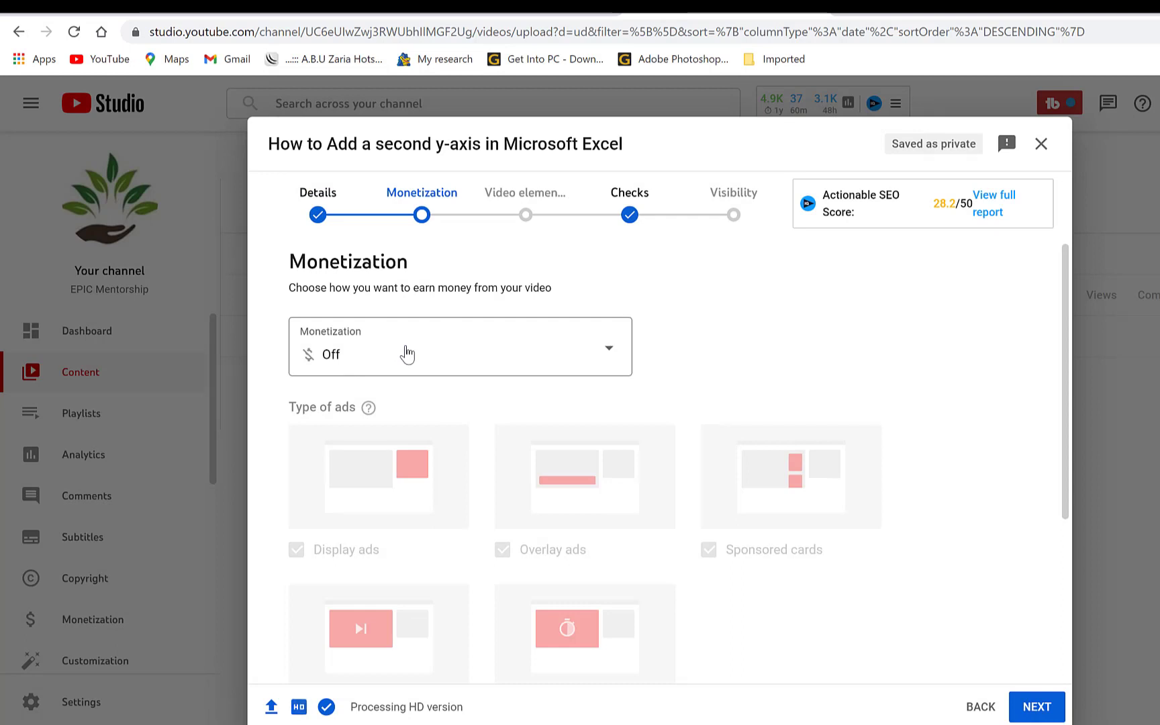
left_click(407, 354)
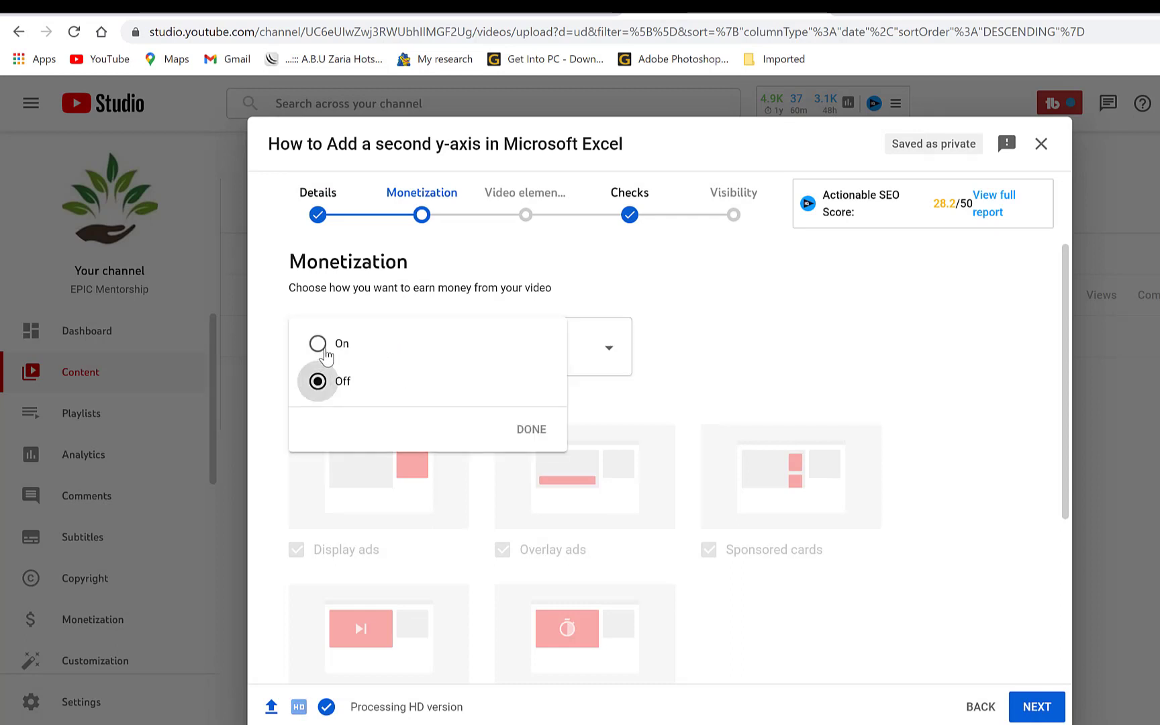
left_click(744, 319)
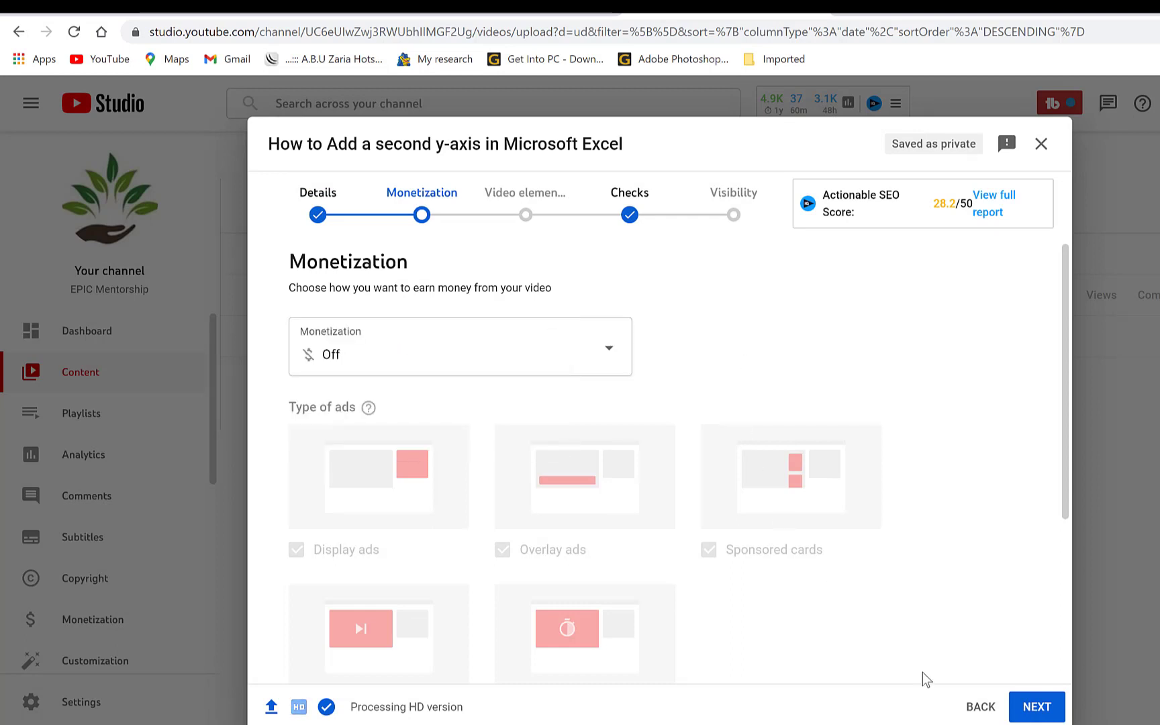
left_click(1049, 707)
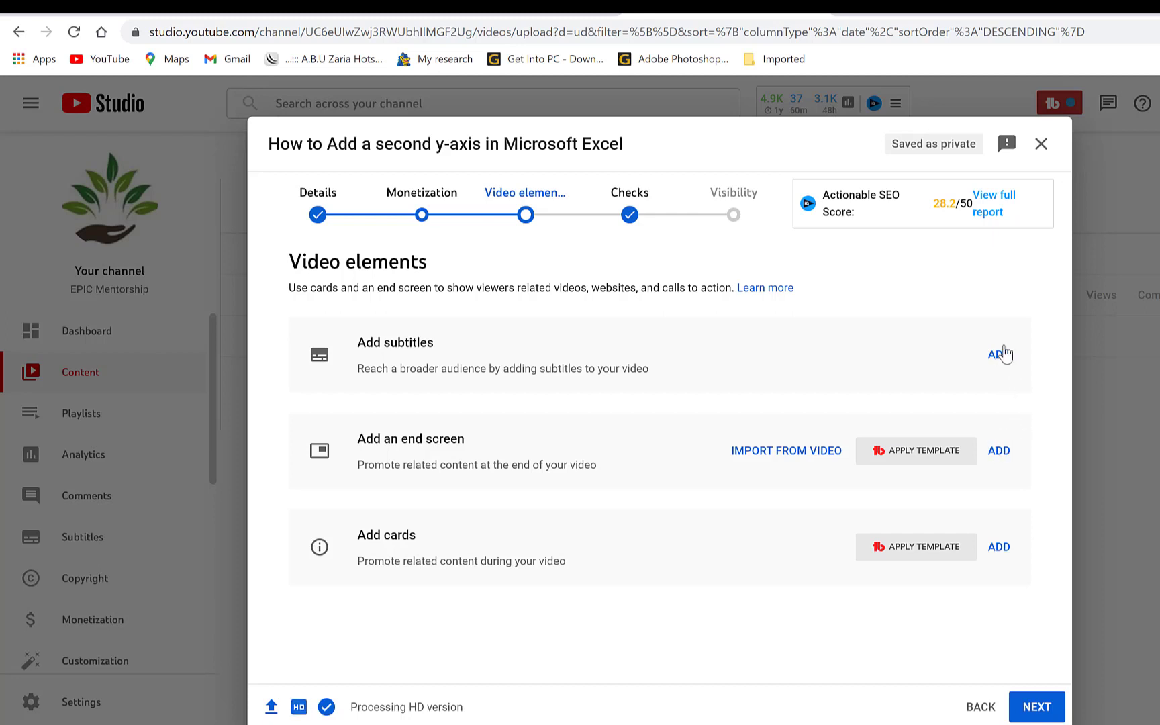
Add an end screen from the 'Import from latest video' layout and select its video element.
left_click(1004, 456)
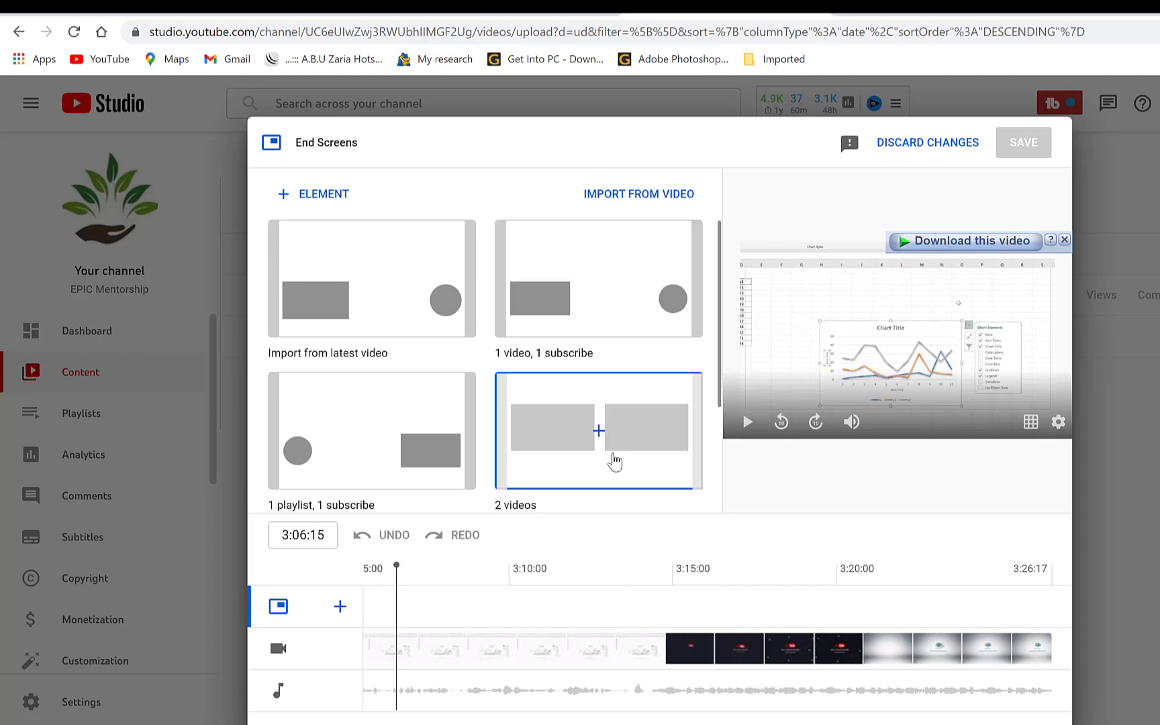
scroll(615, 462, "down", 3)
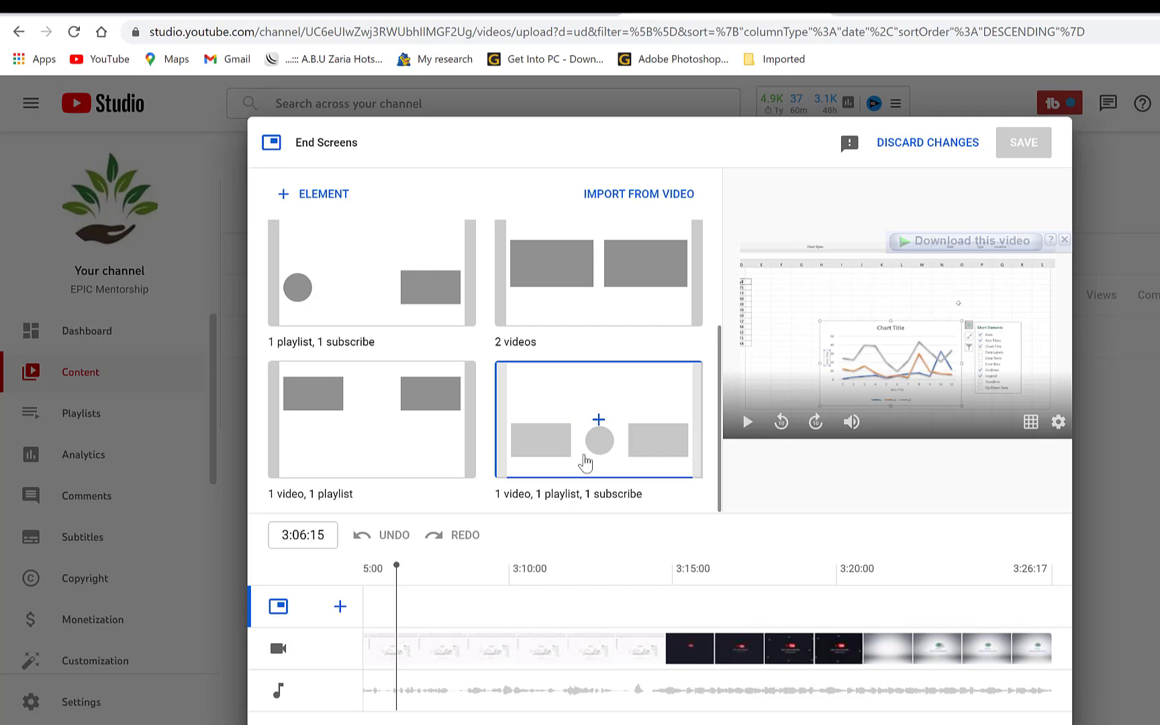
scroll(500, 442, "up", 3)
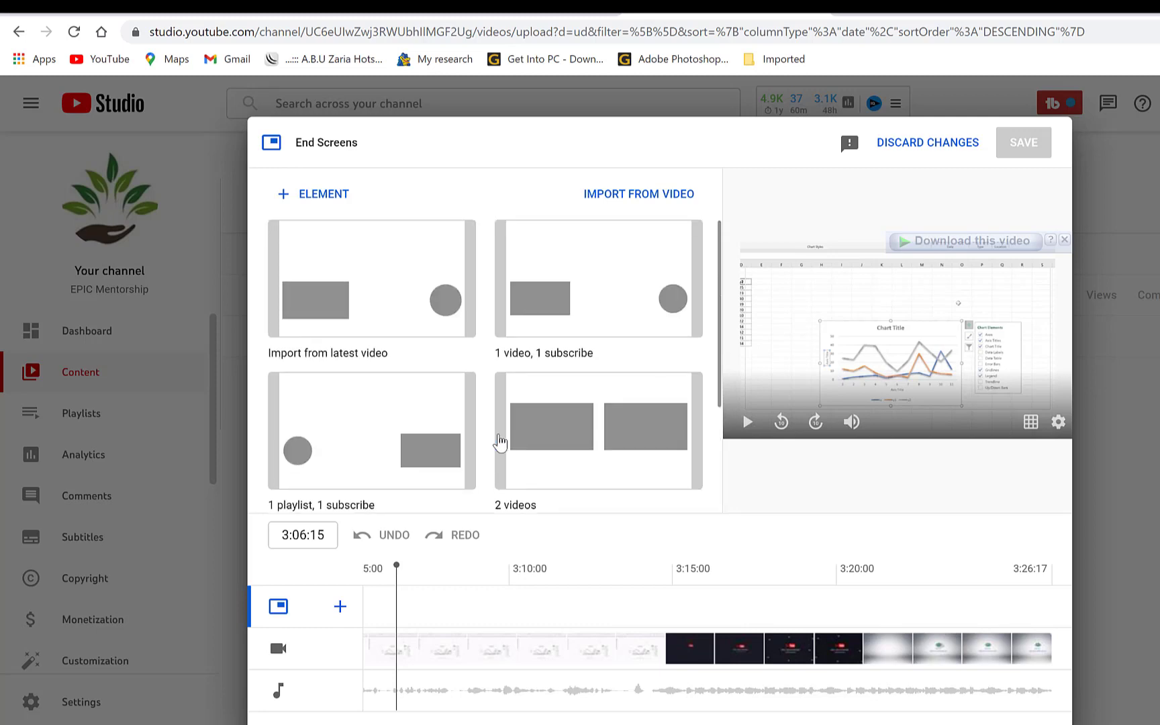
left_click(388, 290)
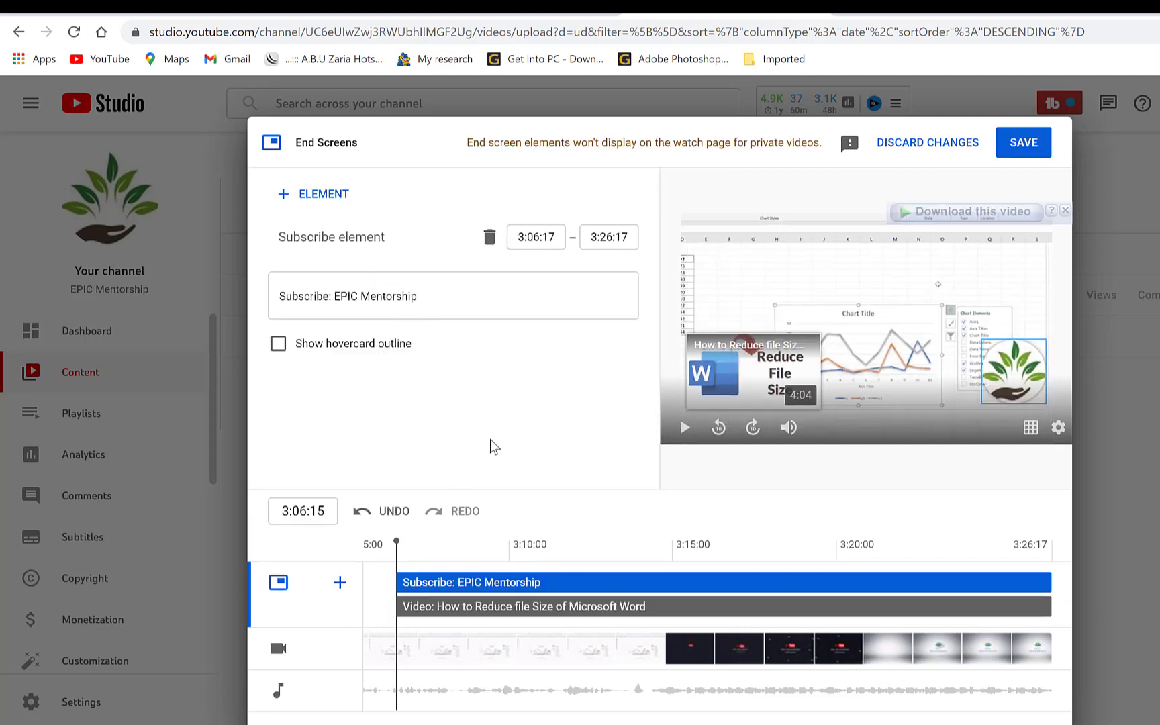
left_click(692, 397)
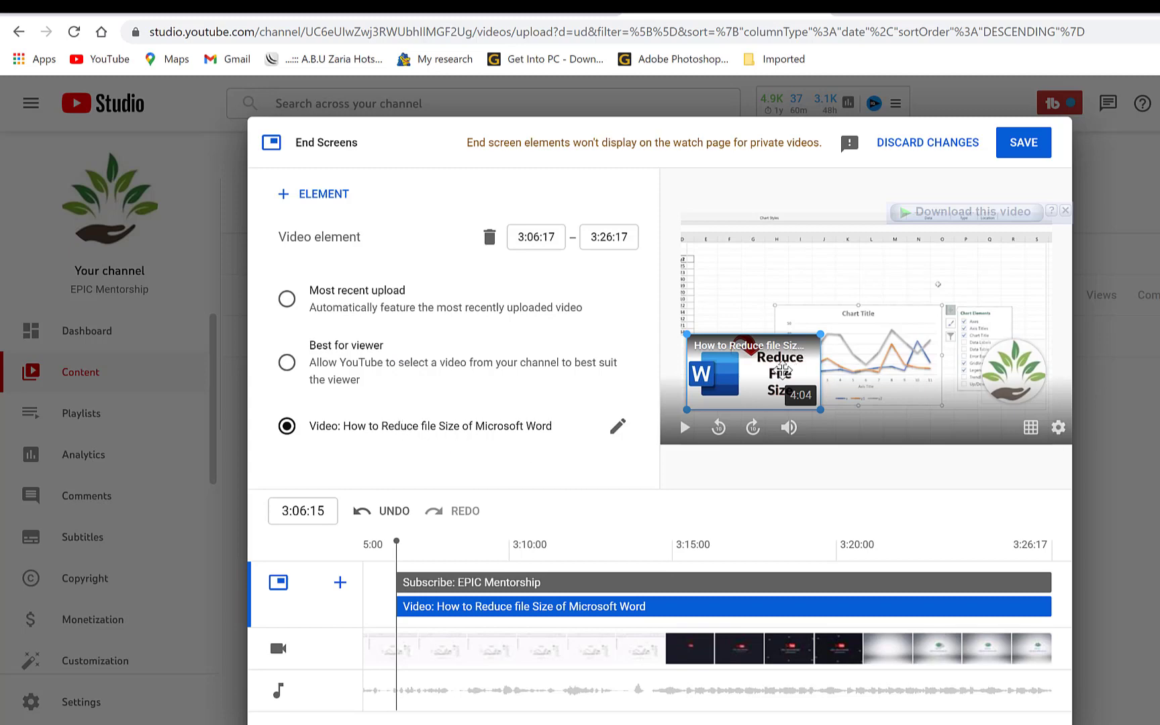
Set the end screen's video element to the Schedule Gmail video and save.
left_click(411, 426)
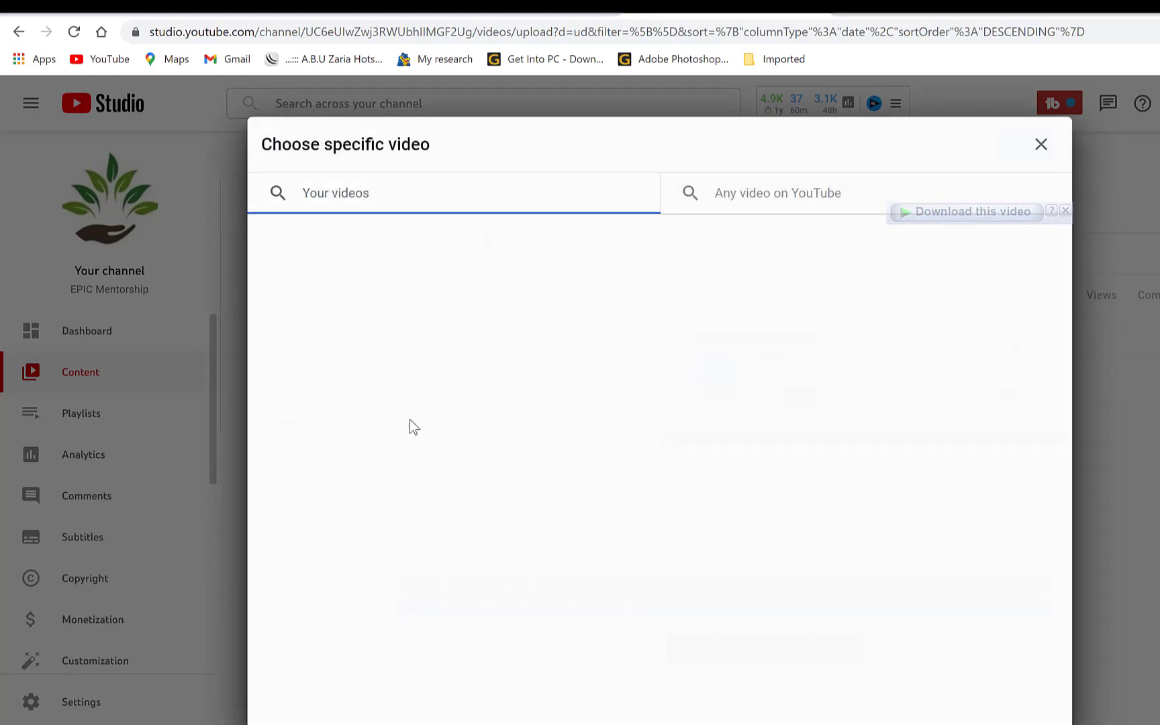
scroll(615, 388, "down", 15)
scroll(615, 381, "down", 1)
left_click(646, 436)
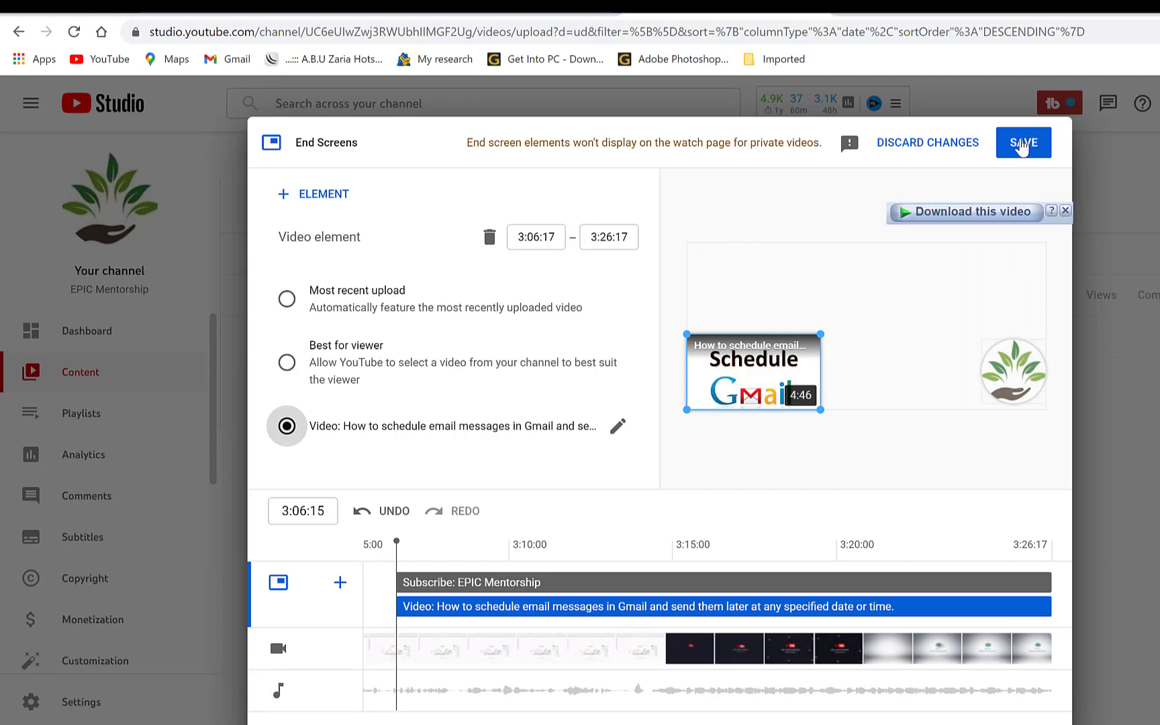
left_click(1025, 141)
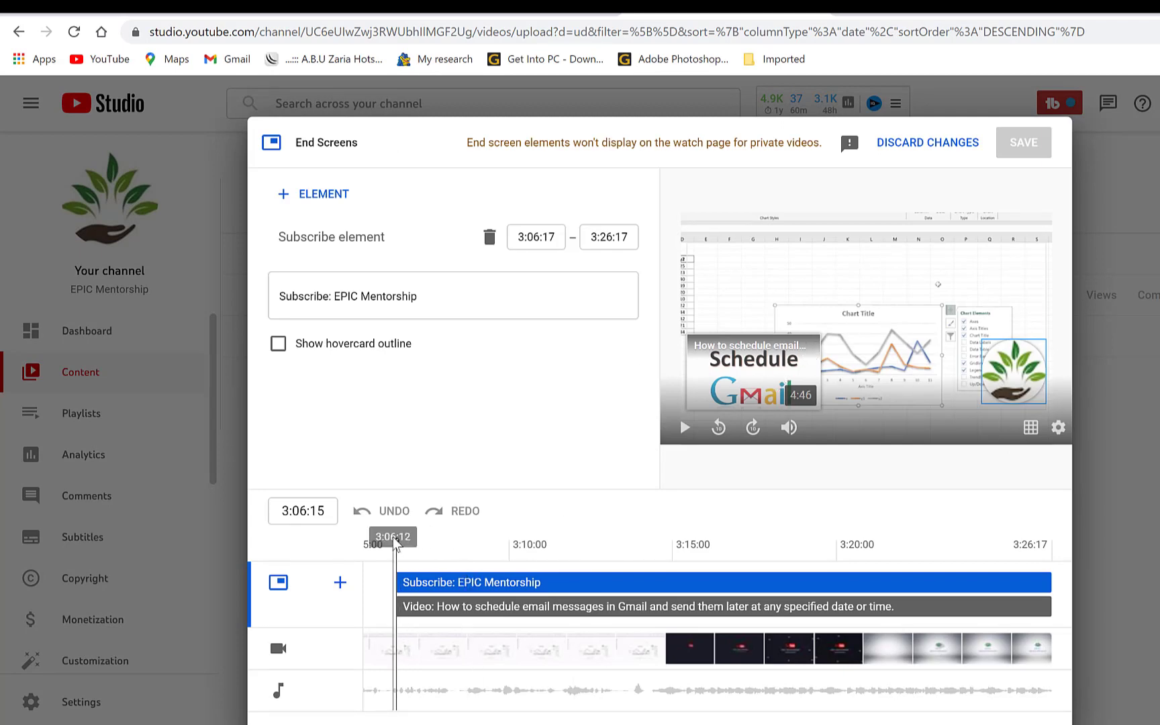
Preview the end screen around 3:10 on the timeline, then close the end screen editor.
left_click_drag(403, 546, 703, 544)
left_click_drag(758, 503, 544, 562)
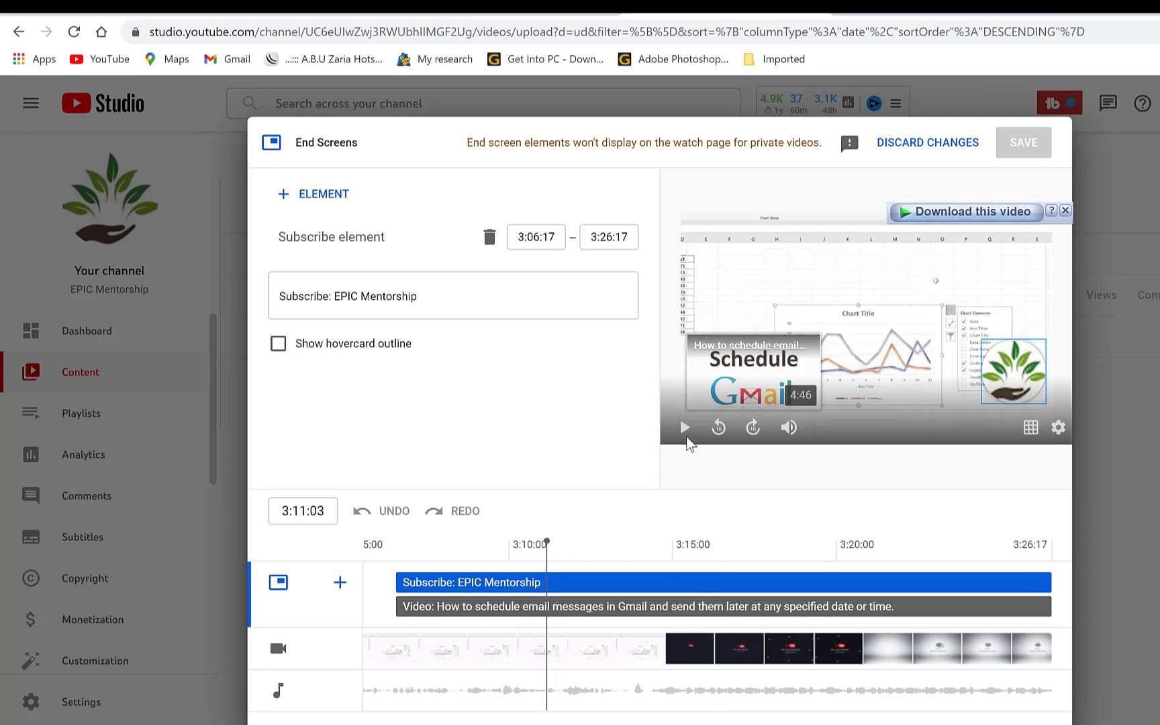
left_click(928, 142)
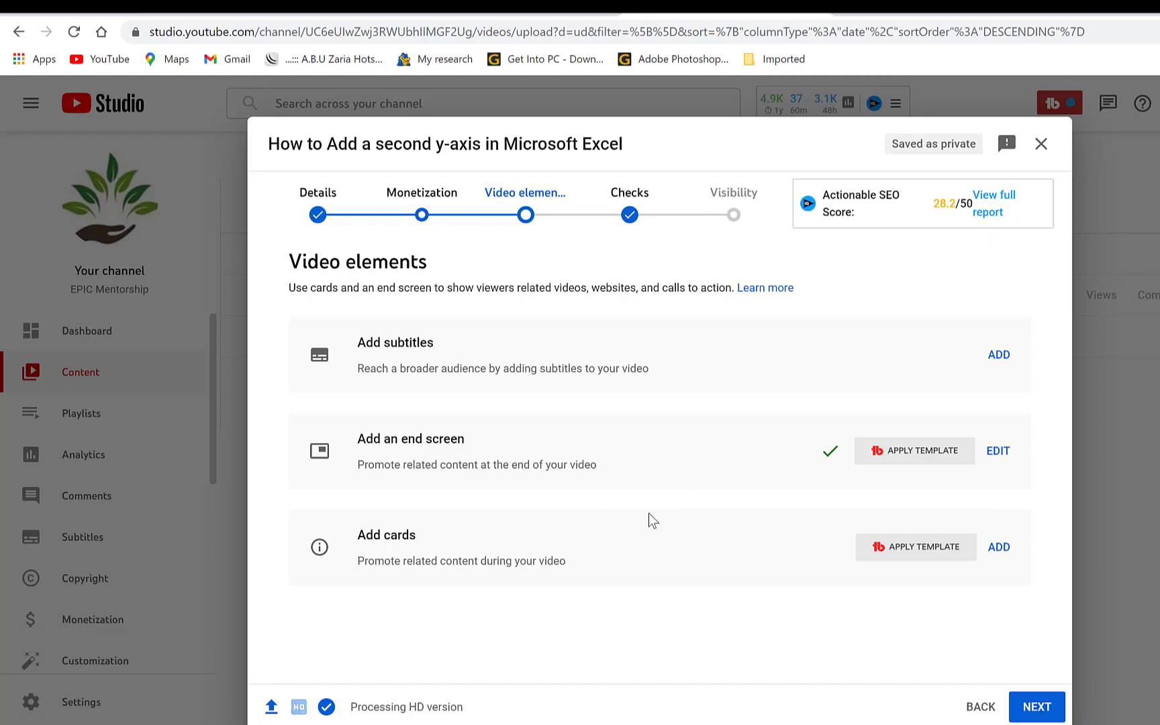
Add a video card linking 'Word File Recovery Solution' at 3:08:13 and save it.
left_click(995, 545)
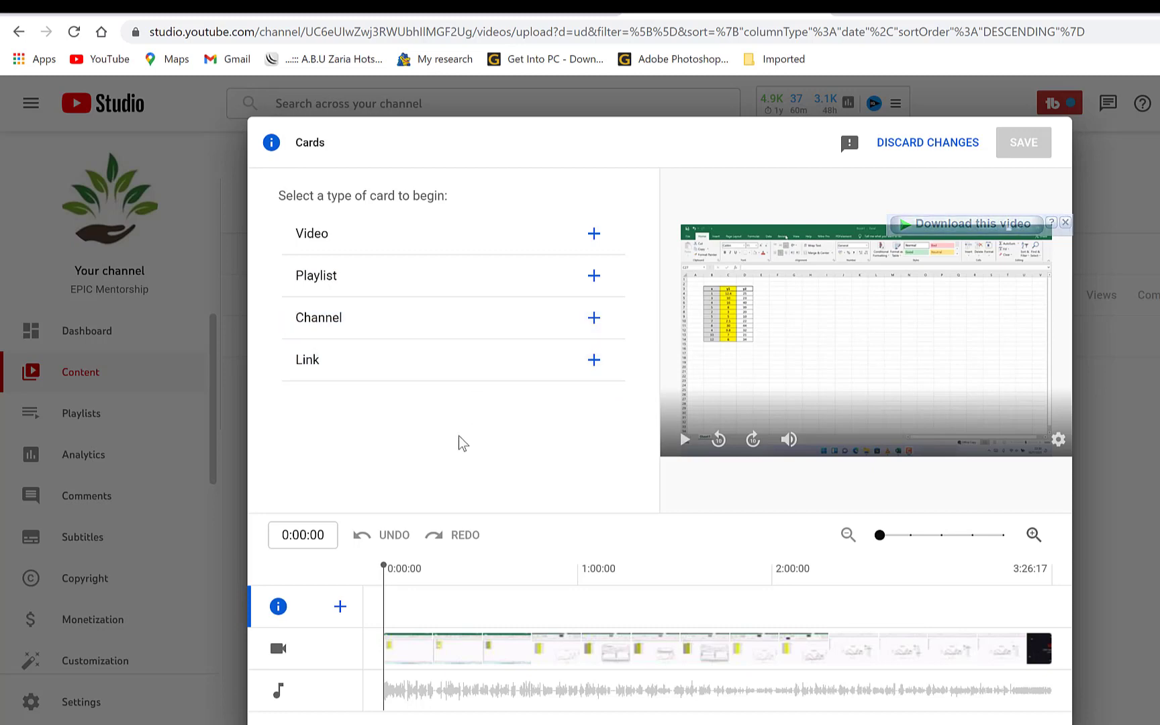
left_click(595, 234)
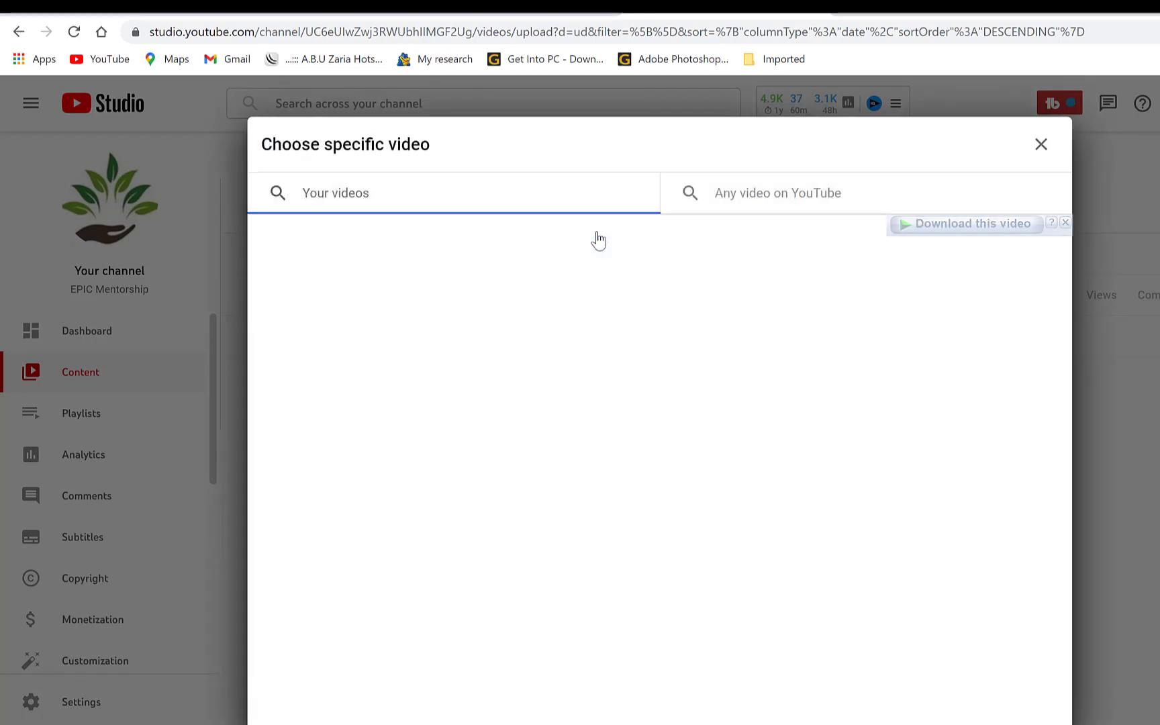
scroll(524, 393, "down", 10)
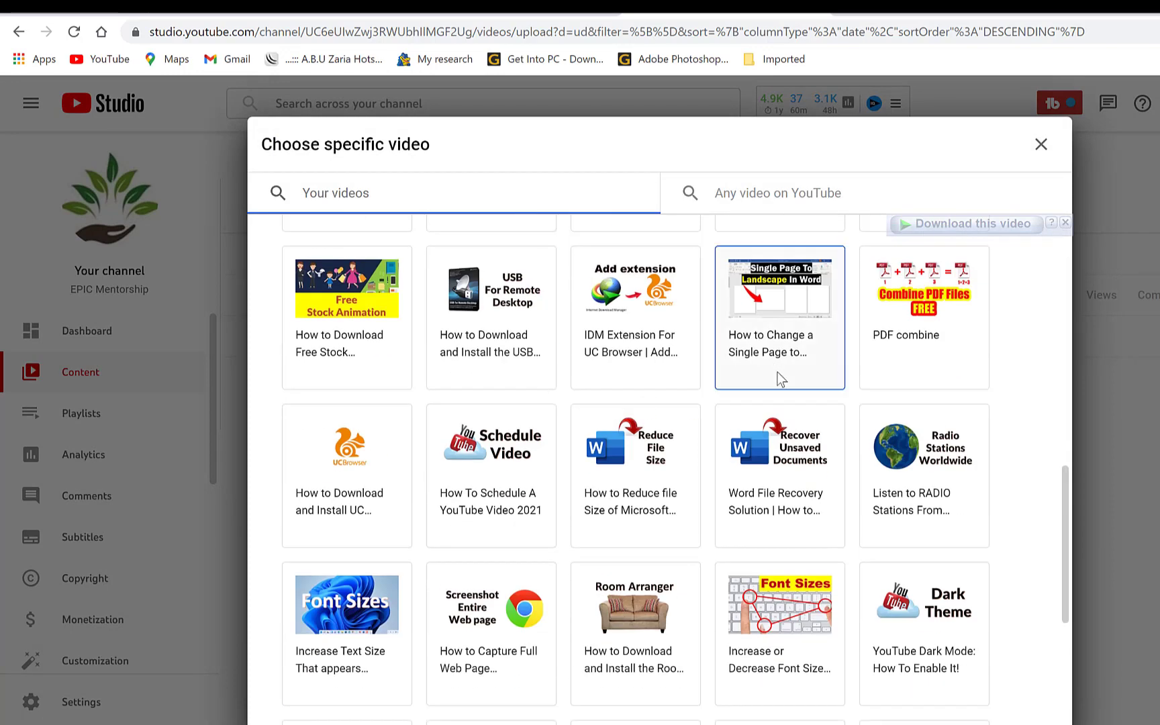
left_click(739, 489)
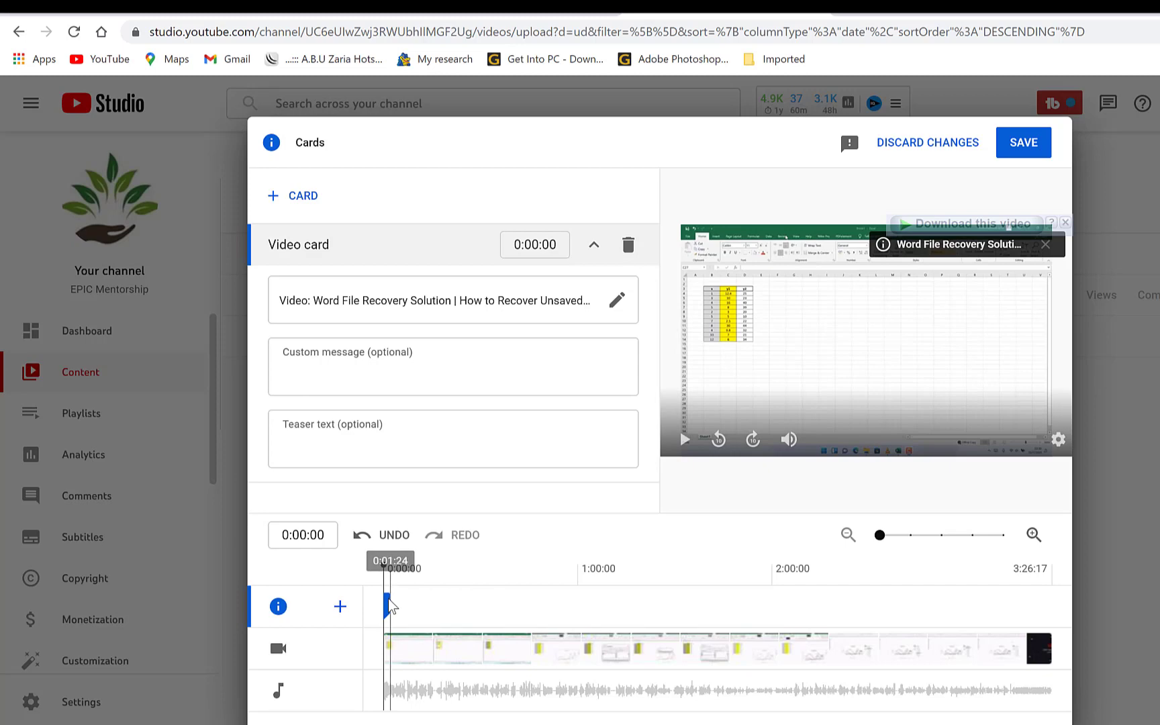
mouse_move(387, 599)
left_mouse_down()
mouse_move(743, 594)
mouse_move(897, 564)
mouse_move(996, 587)
left_mouse_up()
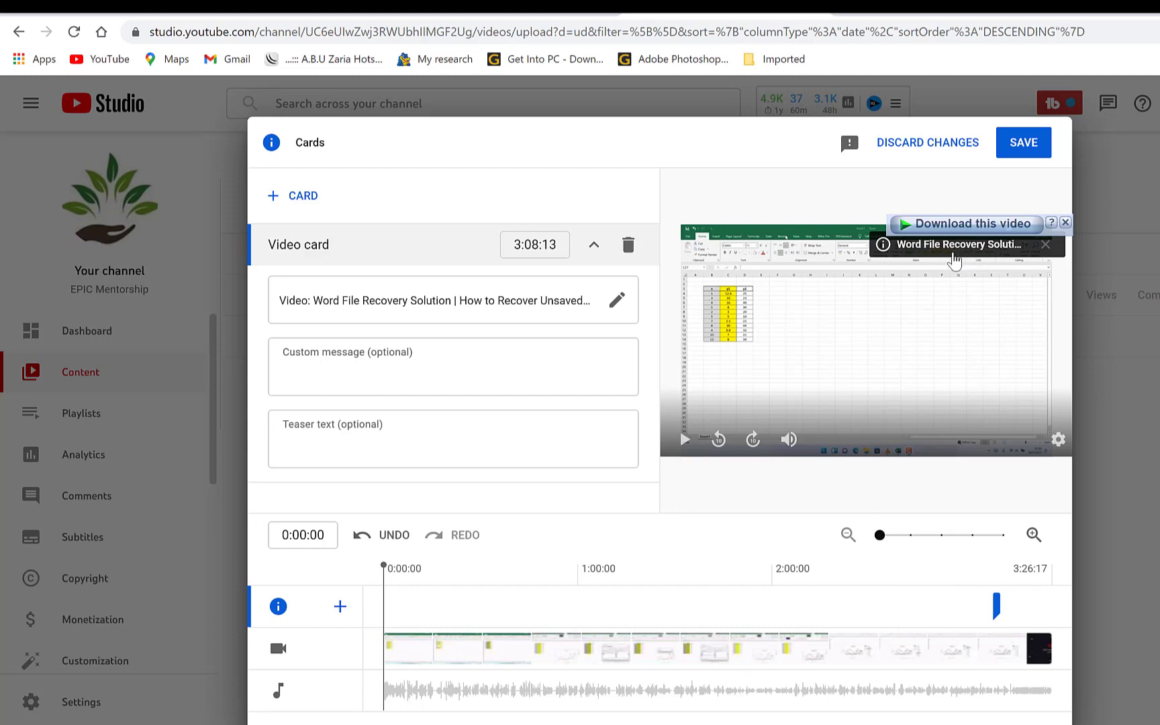
left_click_drag(383, 566, 992, 556)
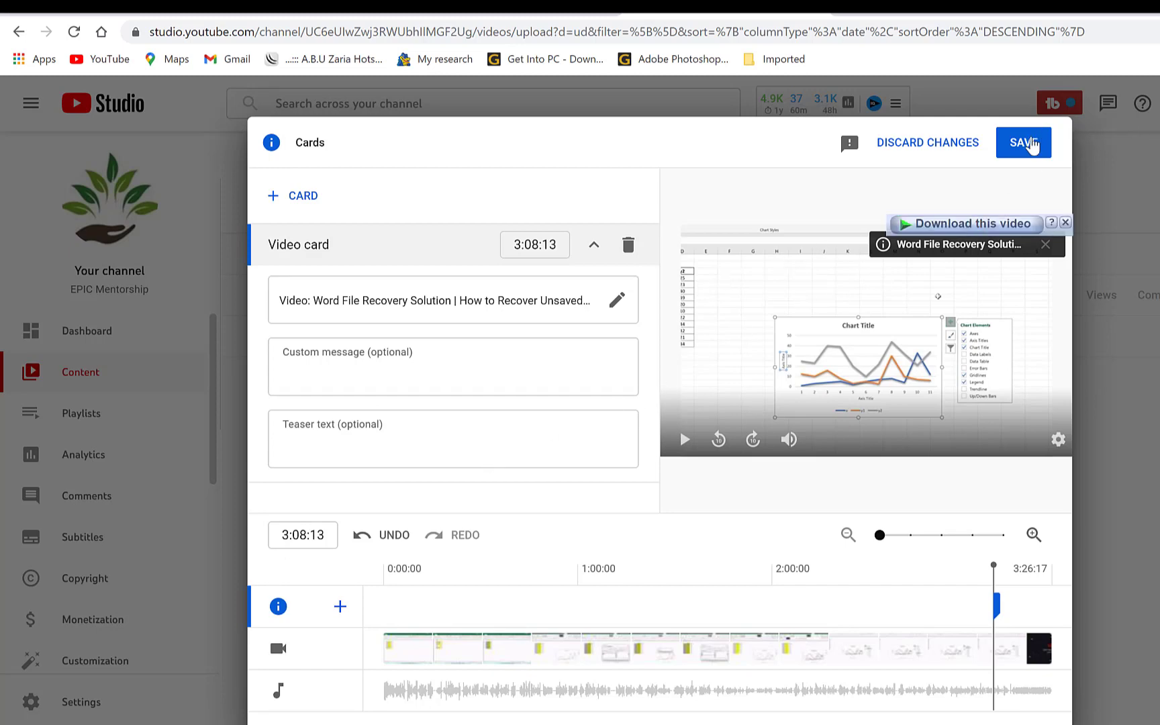
left_click(1032, 145)
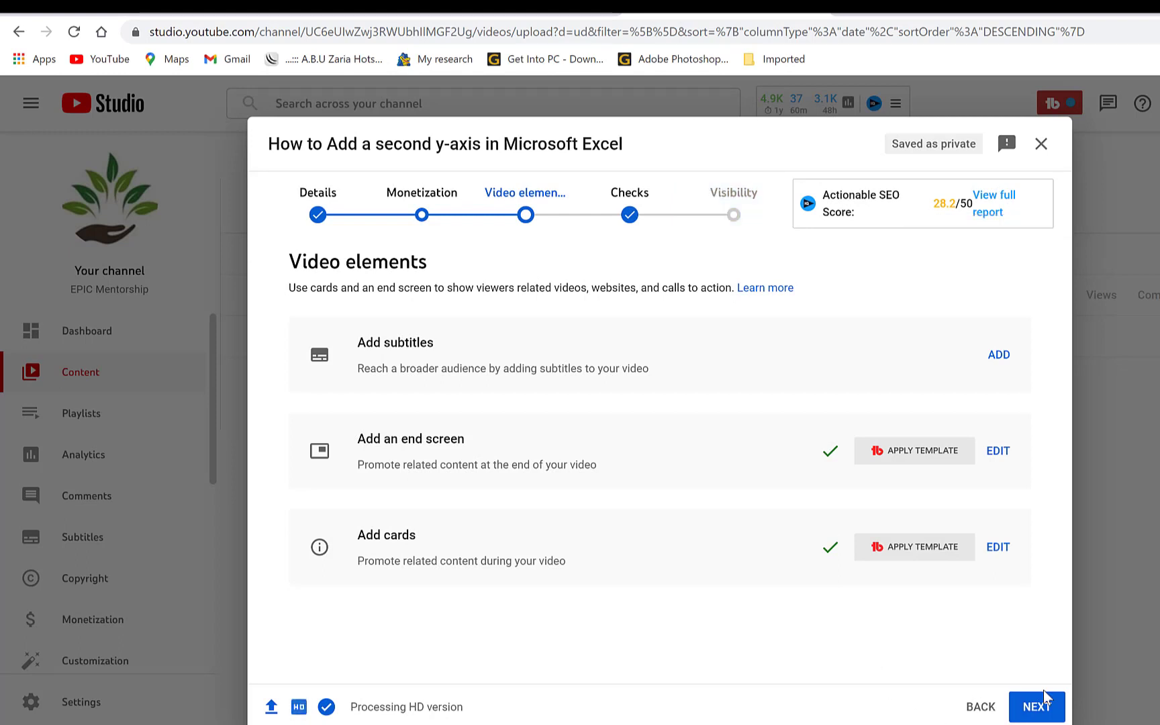
Advance to Checks and highlight the 'No issues found' copyright result.
left_click(1045, 701)
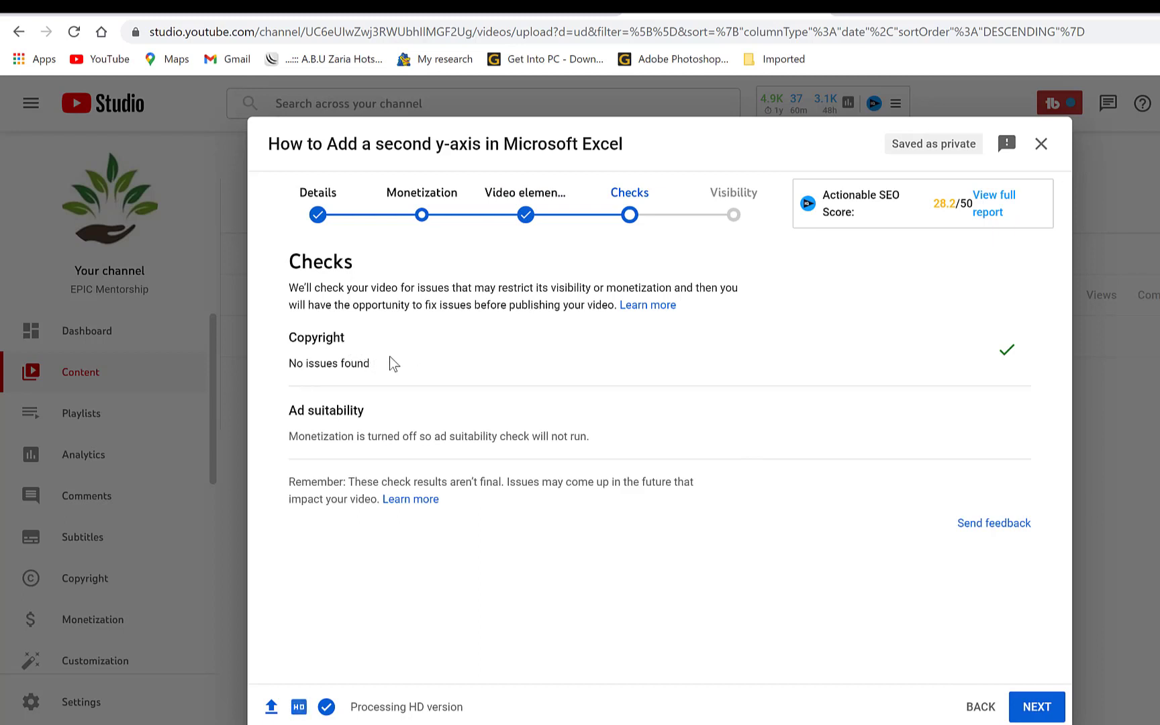
left_click_drag(373, 364, 288, 363)
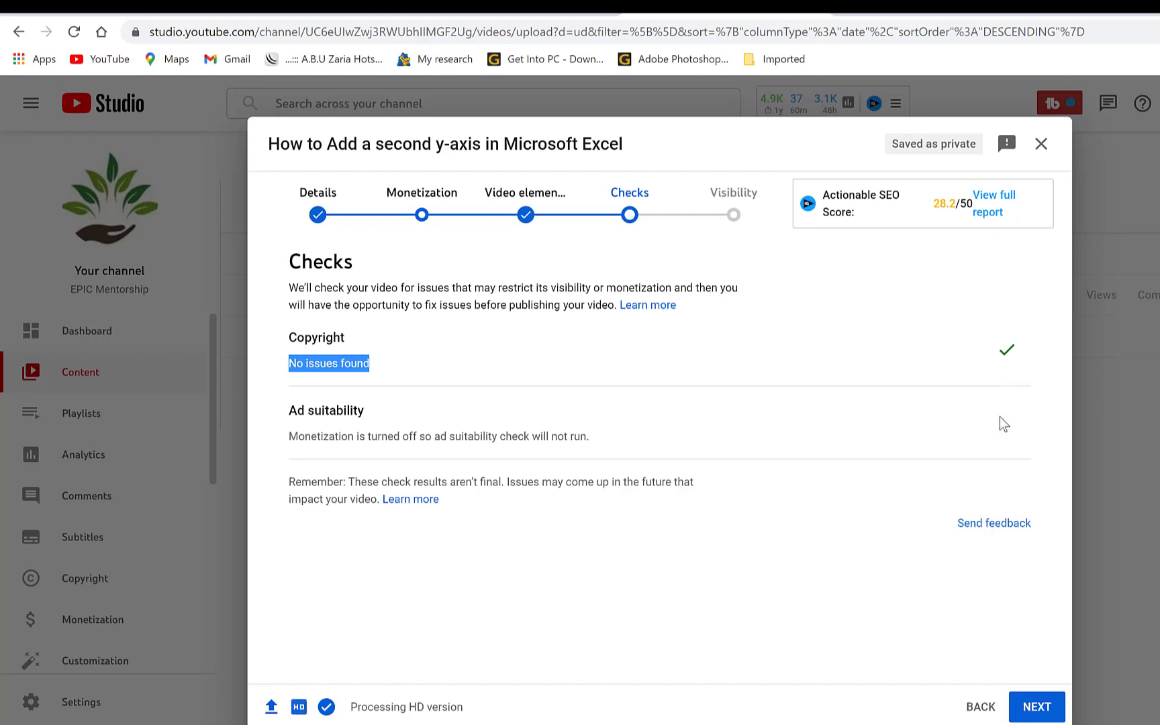
On the Visibility step, choose Schedule for Nov 28, 2021 at 12:00 AM.
left_click(1038, 706)
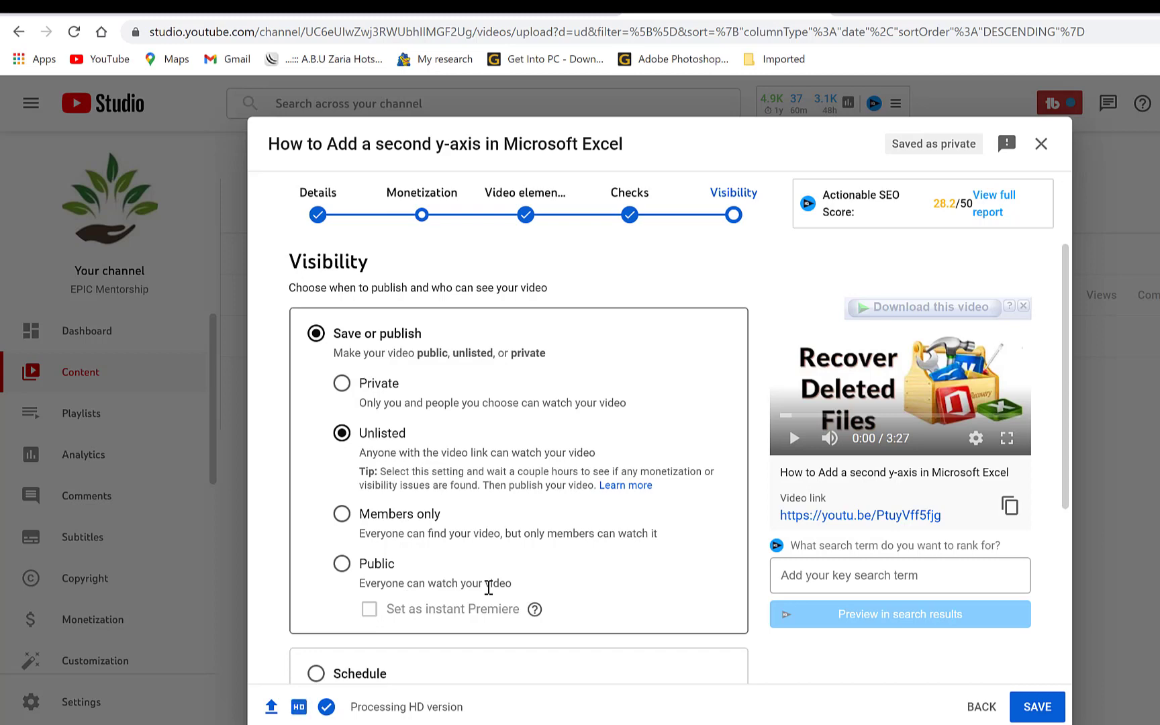
scroll(489, 587, "down", 4)
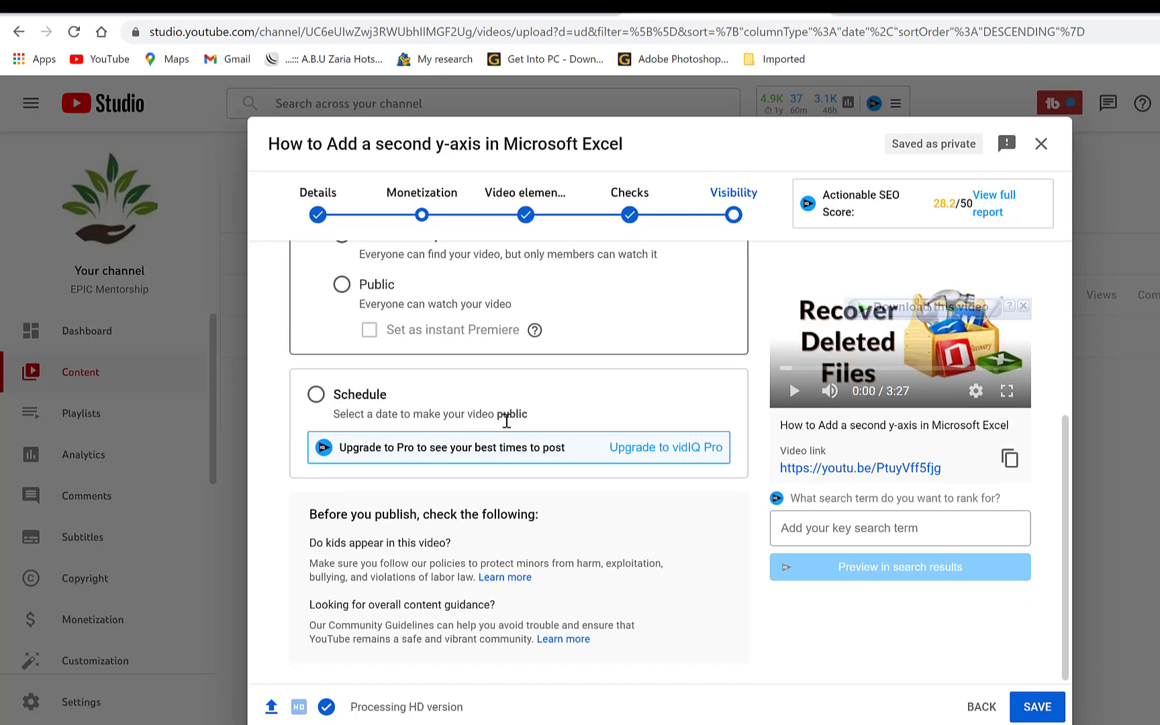
left_click(316, 396)
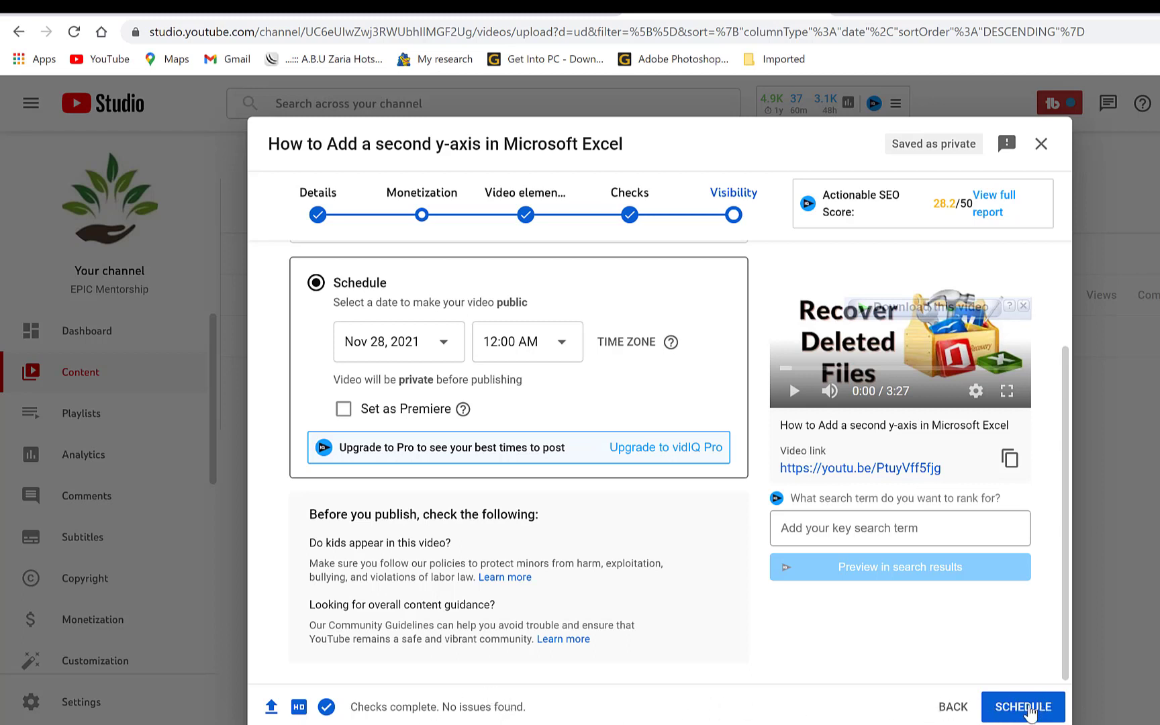
Confirm the scheduled publication and close the 'Video scheduled' confirmation.
left_click(1031, 714)
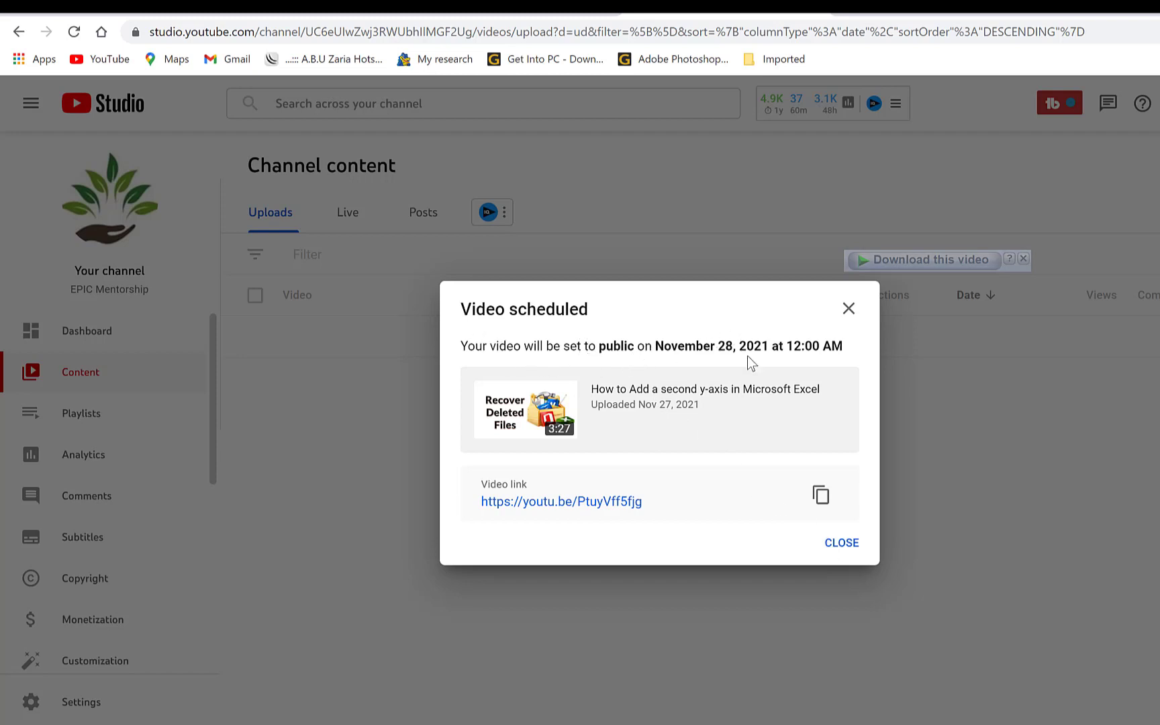
left_click(843, 544)
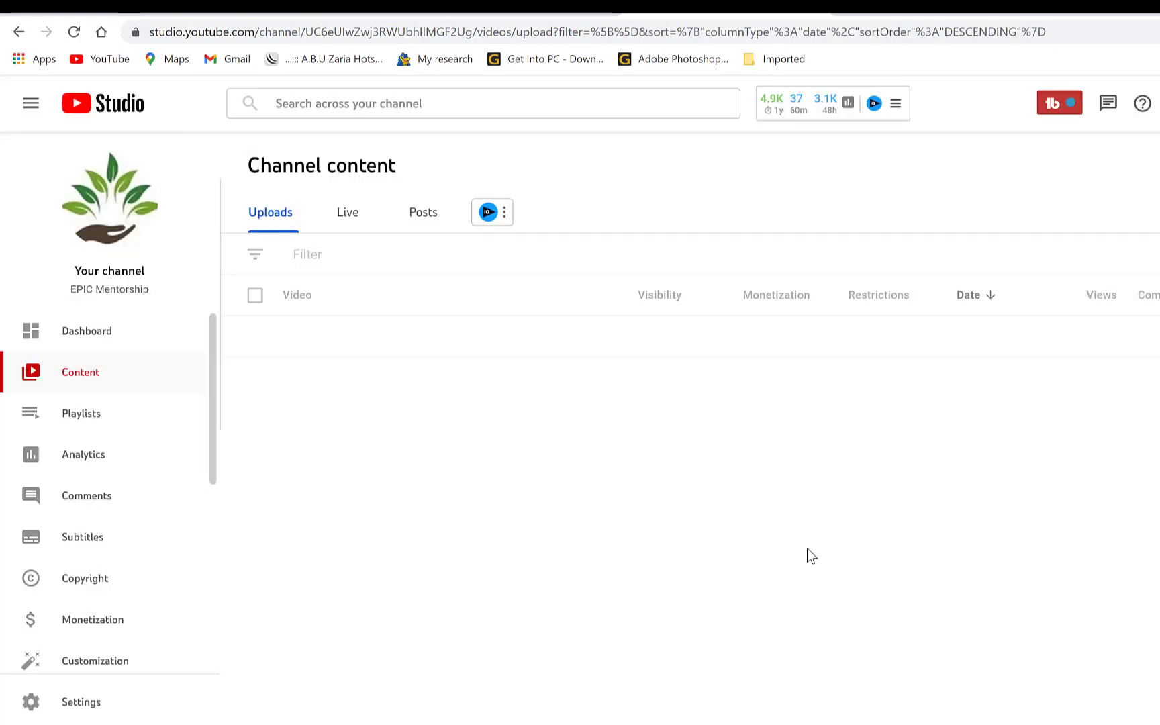